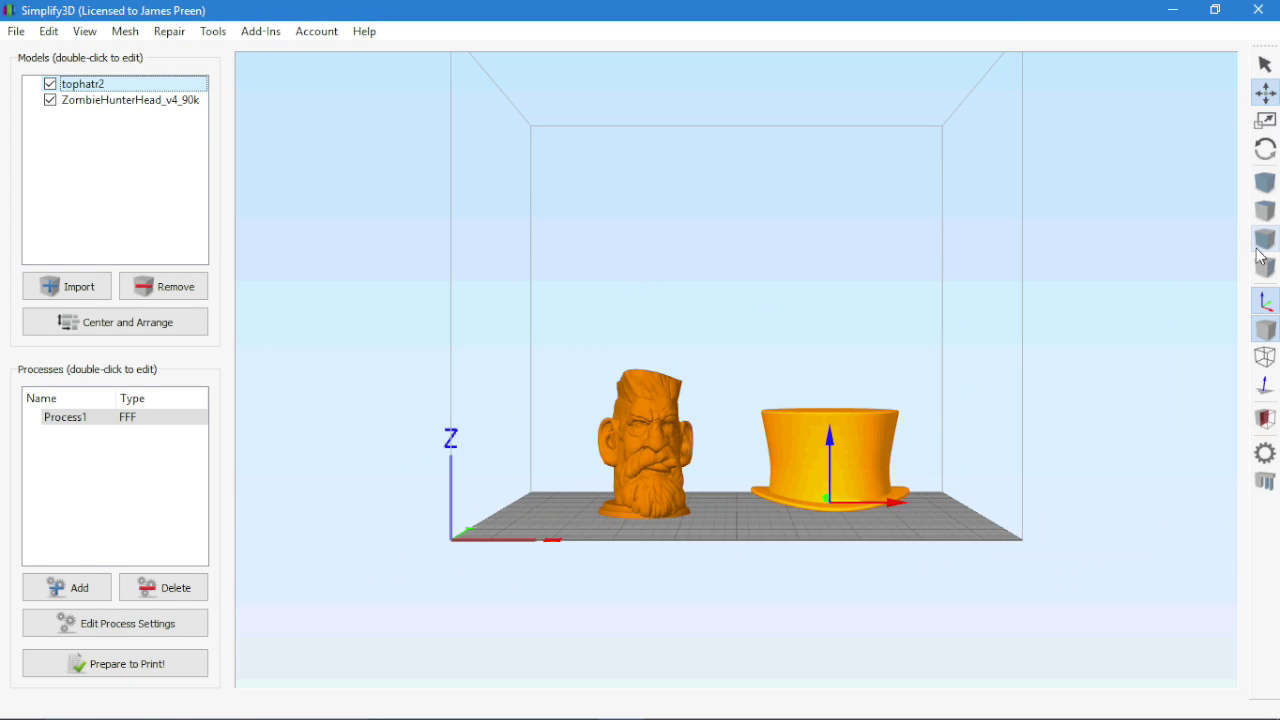
- Scale the top hat down and move it onto the top of the bearded head
key(s)
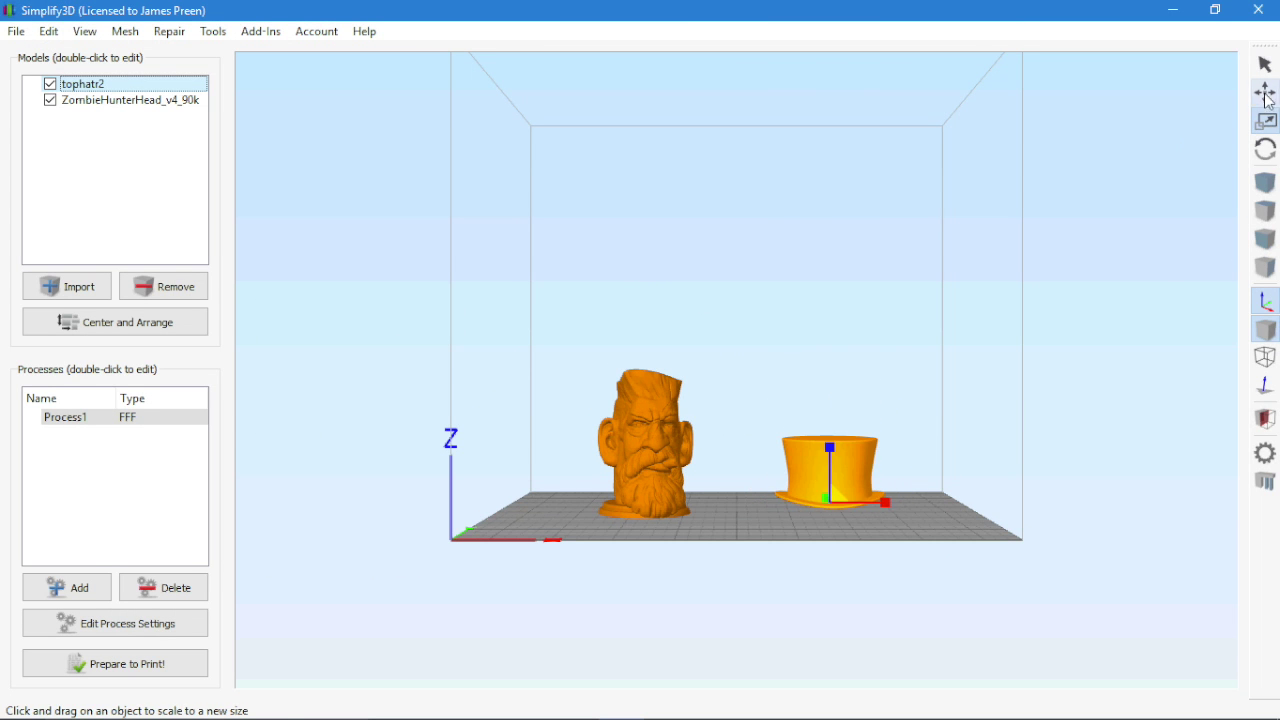
click(1270, 264)
scroll(1073, 323, up, 5)
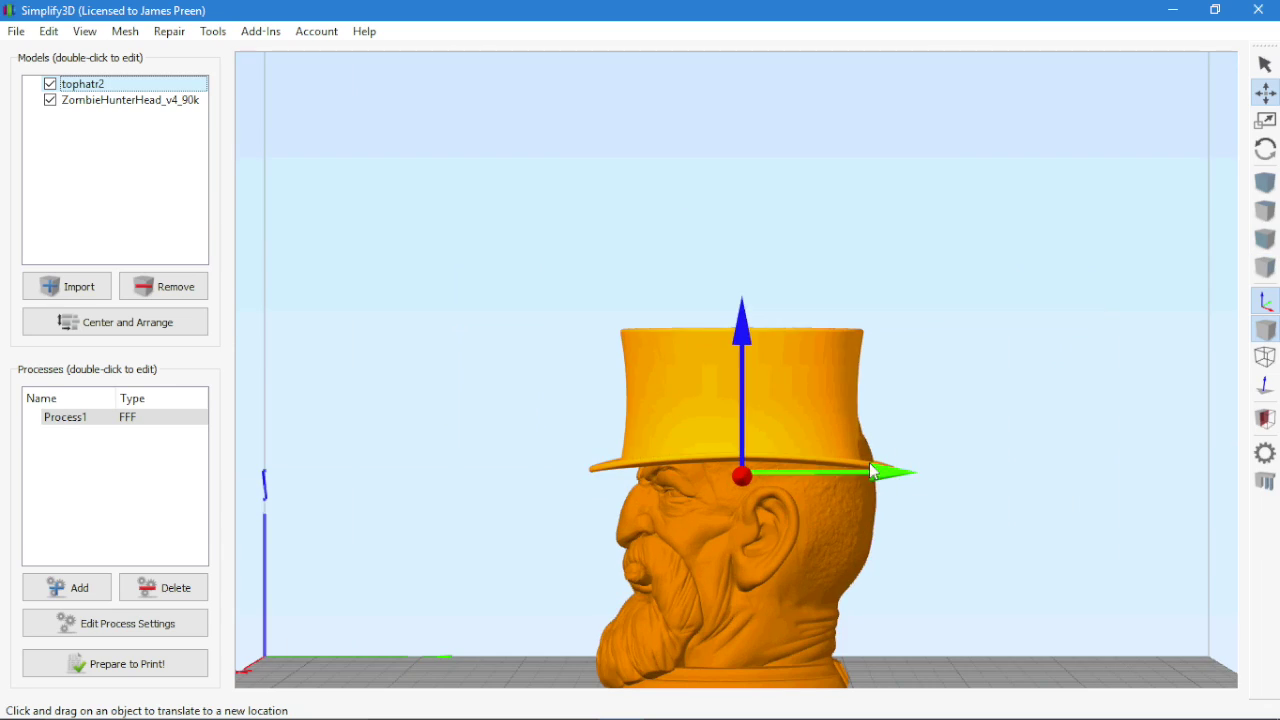
drag(882, 473, 899, 473)
scroll(993, 369, down, 2)
drag(993, 369, 1098, 320)
scroll(896, 323, up, 2)
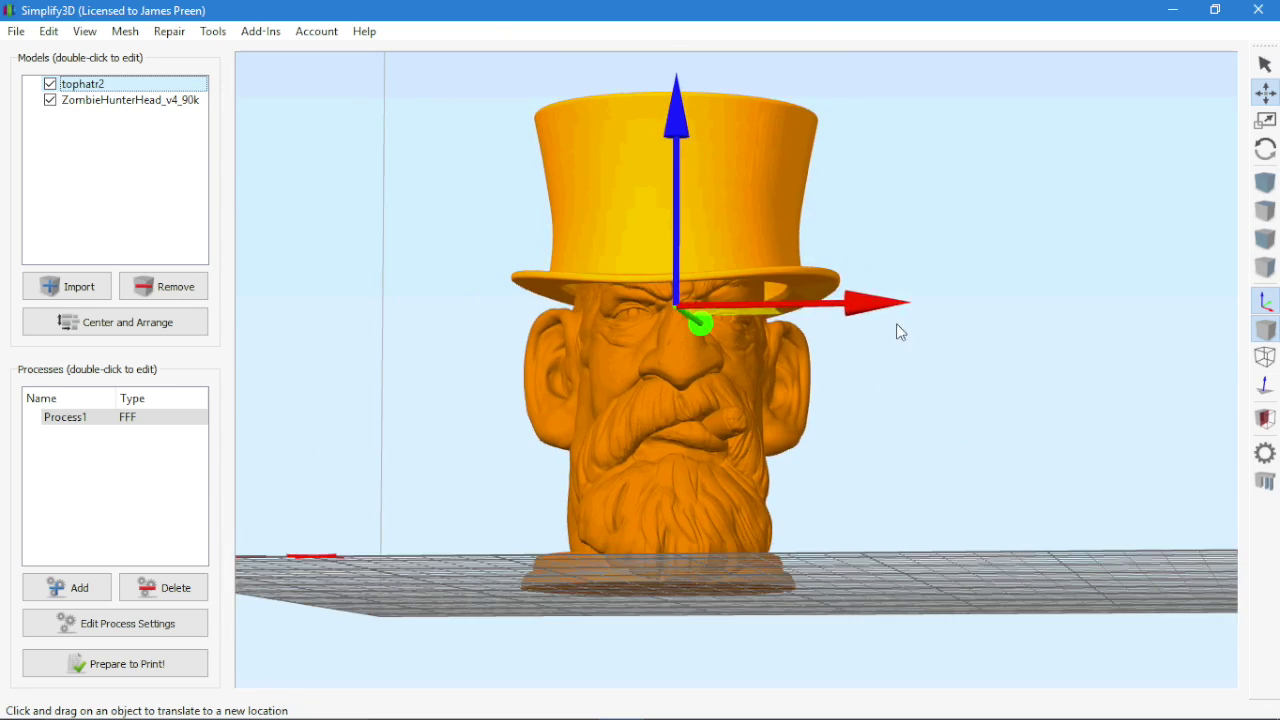
drag(896, 323, 845, 362)
- Rotate the top hat so that it tilts back on the head
key(s)
scroll(577, 330, up, 2)
key(r)
right_drag(1006, 463, 1010, 413)
drag(1010, 413, 1190, 290)
drag(838, 196, 838, 206)
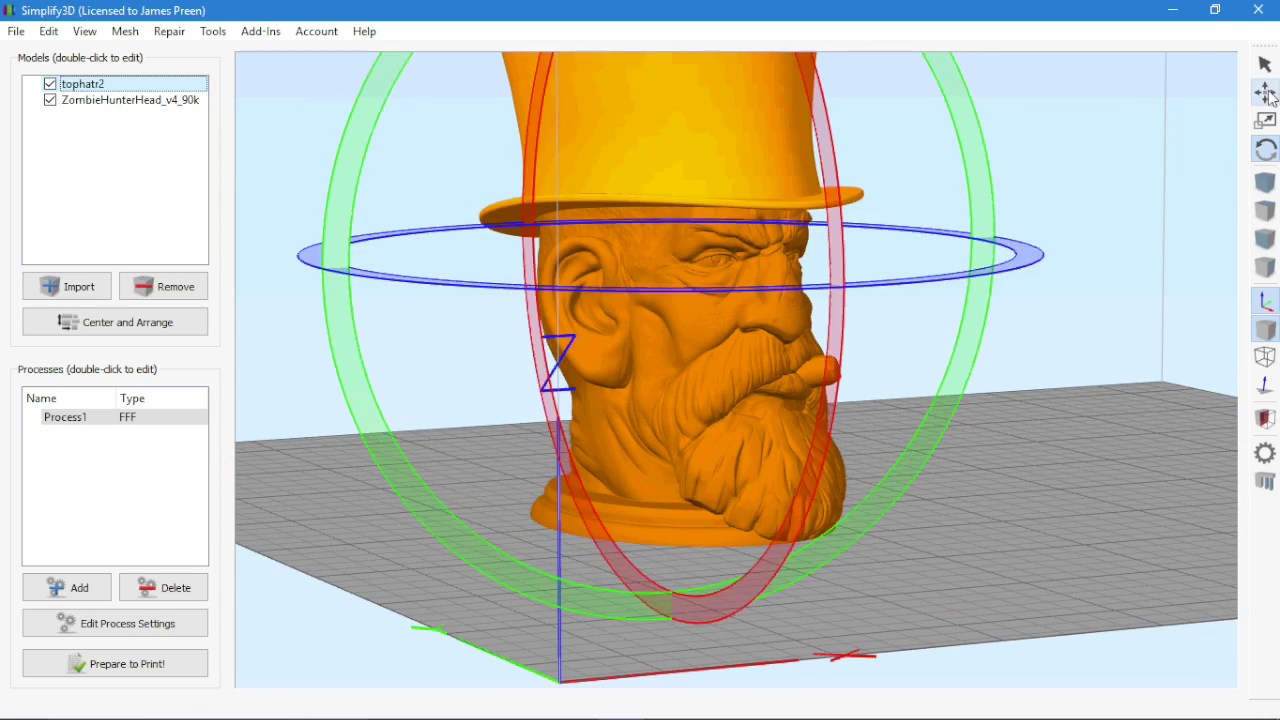
- Lower the tilted top hat so that its brim sits down on the forehead
click(1265, 92)
drag(673, 148, 674, 170)
drag(890, 290, 705, 294)
drag(633, 142, 633, 154)
drag(869, 261, 1128, 149)
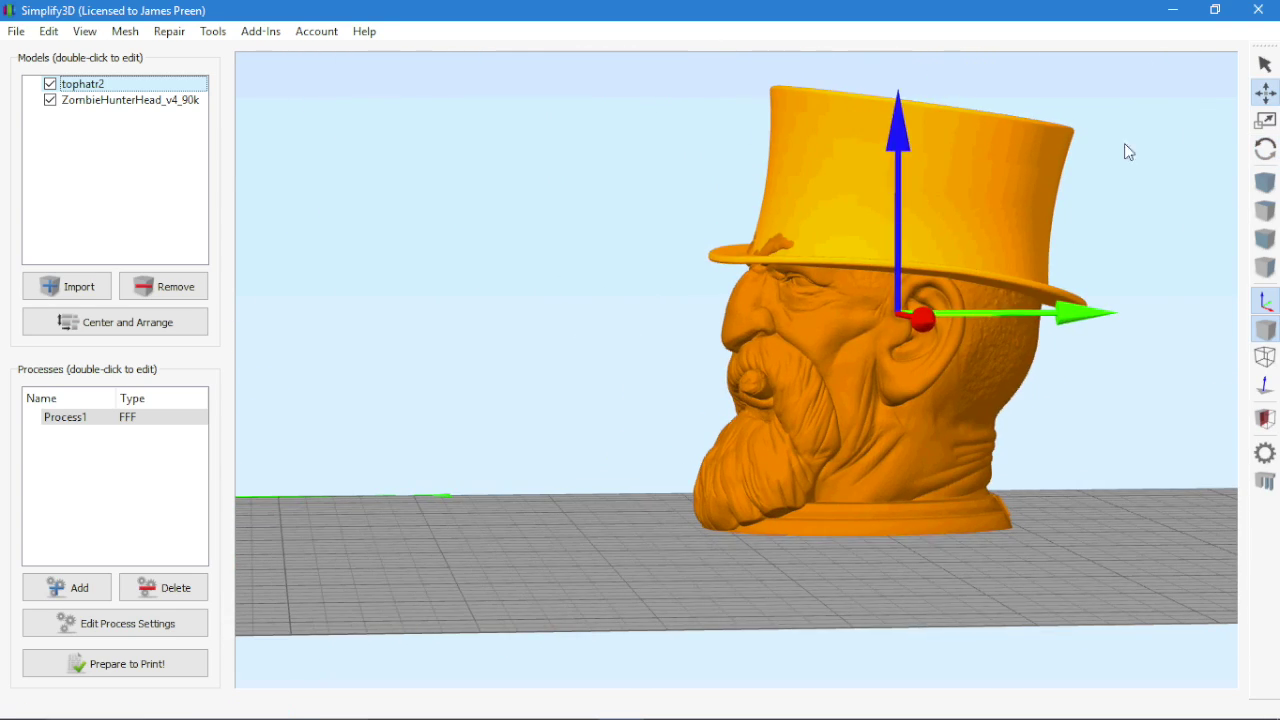
- Tilt the top hat further, enlarge it slightly, and reposition it along the head
key(r)
key(s)
drag(606, 157, 1064, 208)
key(t)
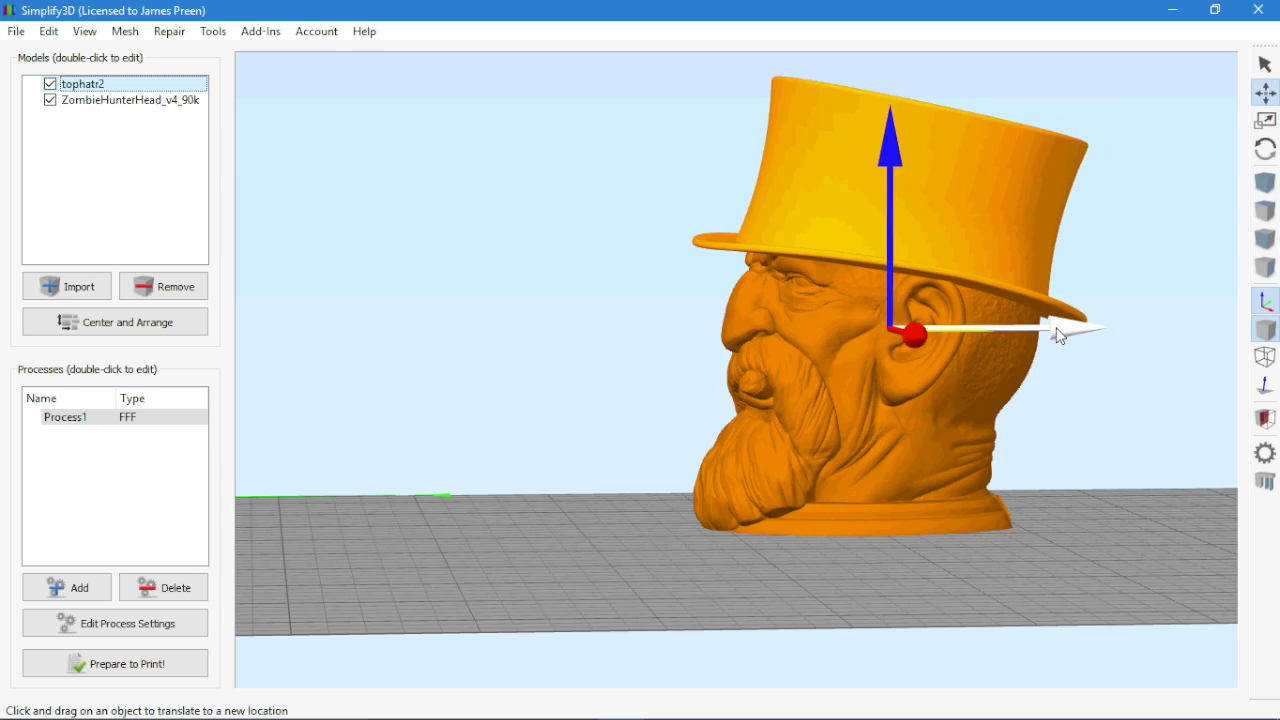
drag(1063, 331, 1134, 311)
- Fine-tune the top hat's size and position, and check its fit around the head
key(s)
drag(868, 320, 834, 334)
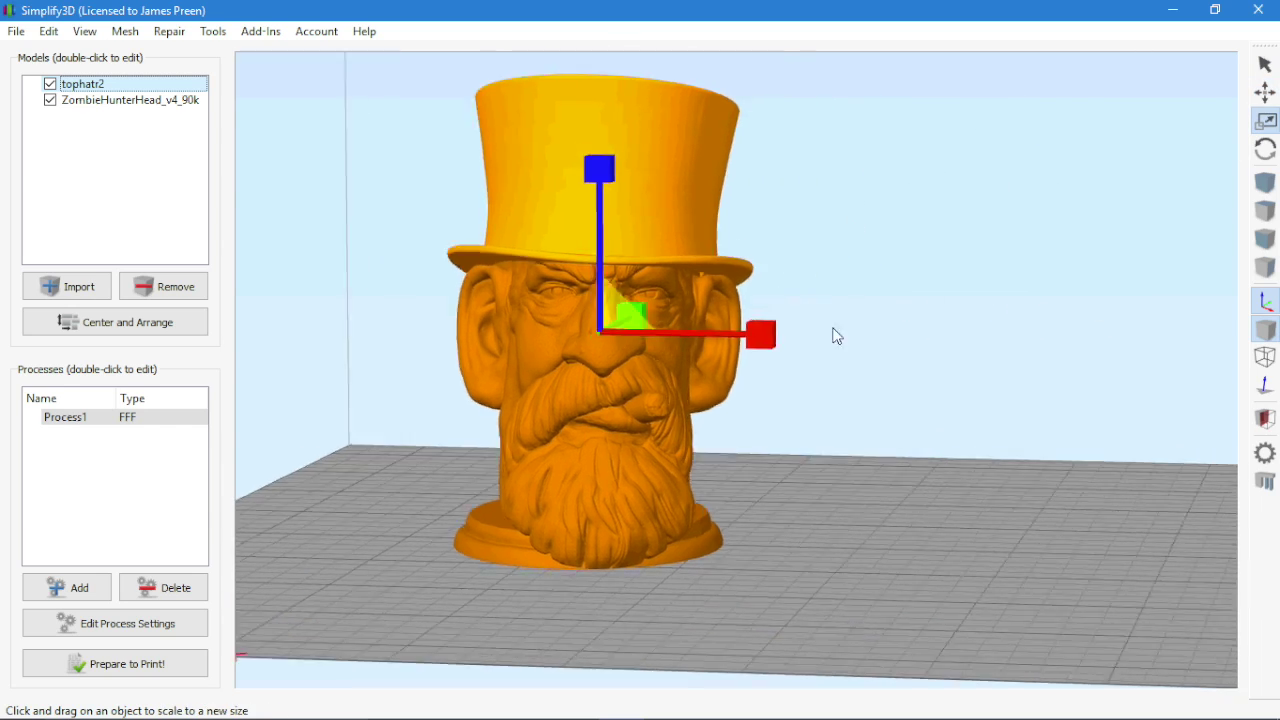
drag(985, 325, 1137, 391)
drag(700, 392, 951, 426)
key(t)
click(932, 433)
drag(1195, 425, 771, 338)
click(1264, 66)
right_drag(880, 308, 1139, 262)
drag(1139, 262, 1005, 286)
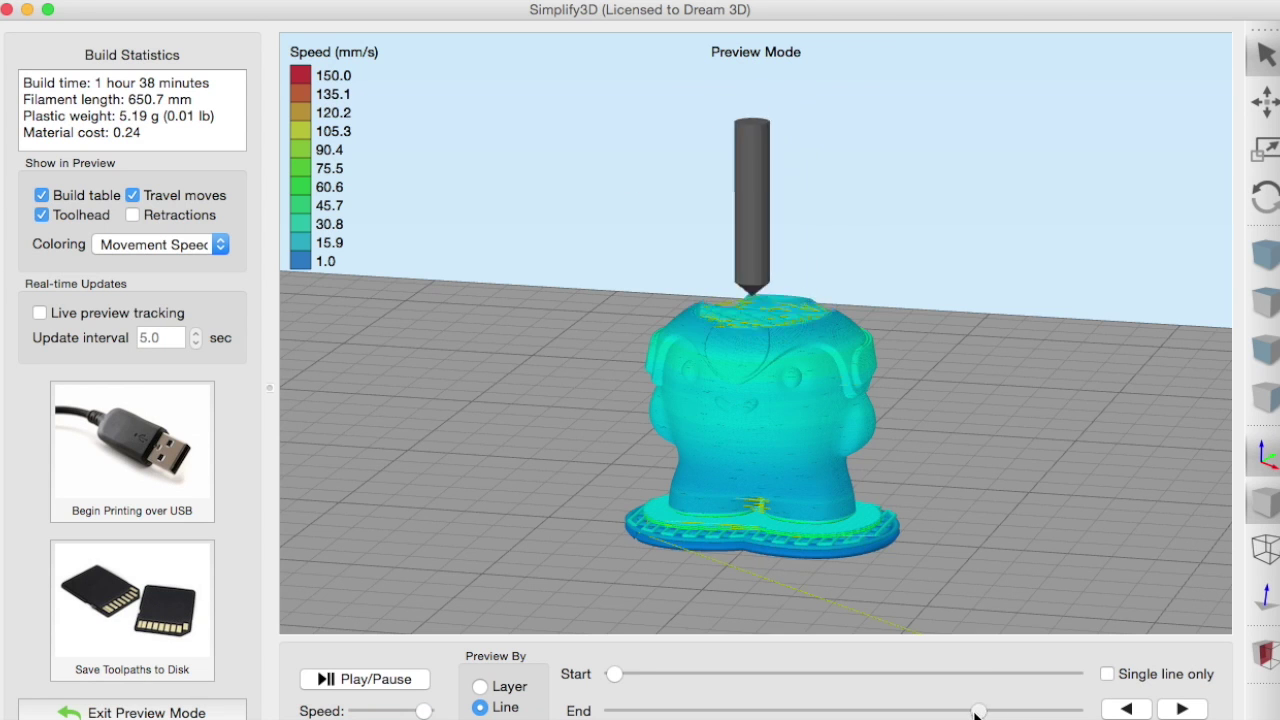
- Examine the partly printed figure's infill and perimeters in the toolpath preview coloured by feature type
drag(860, 583, 855, 677)
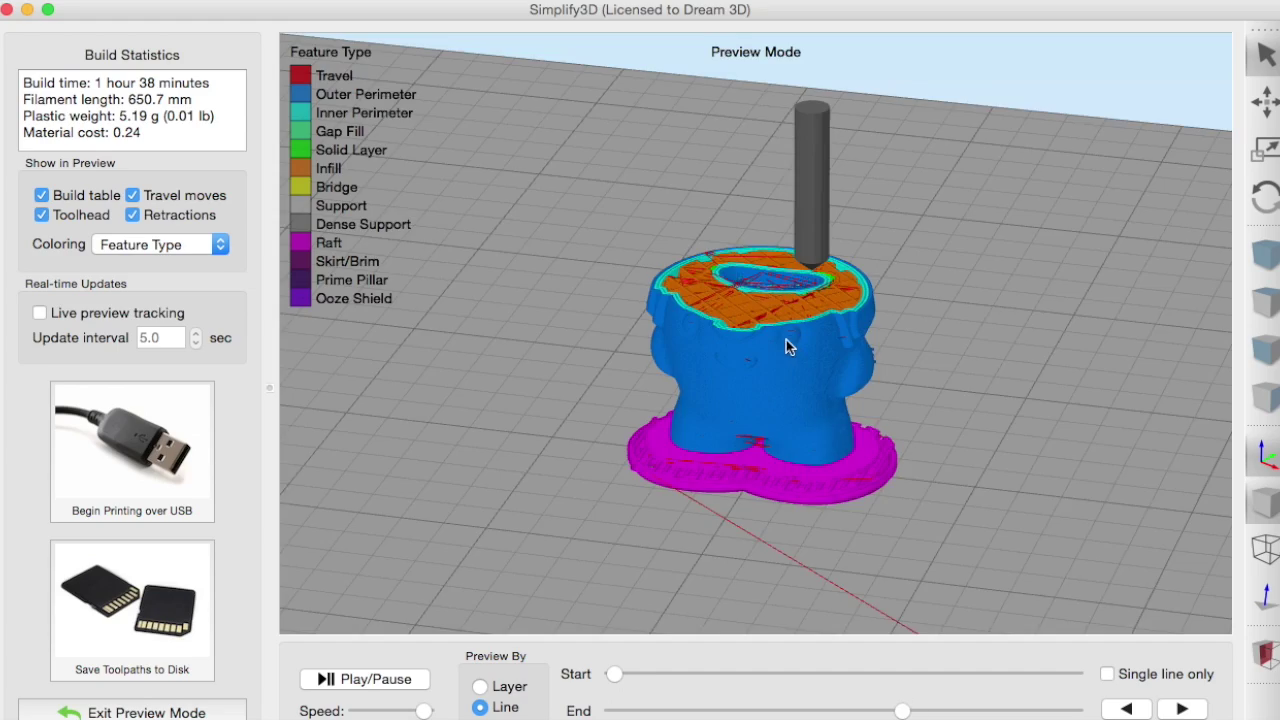
scroll(786, 339, up, 10)
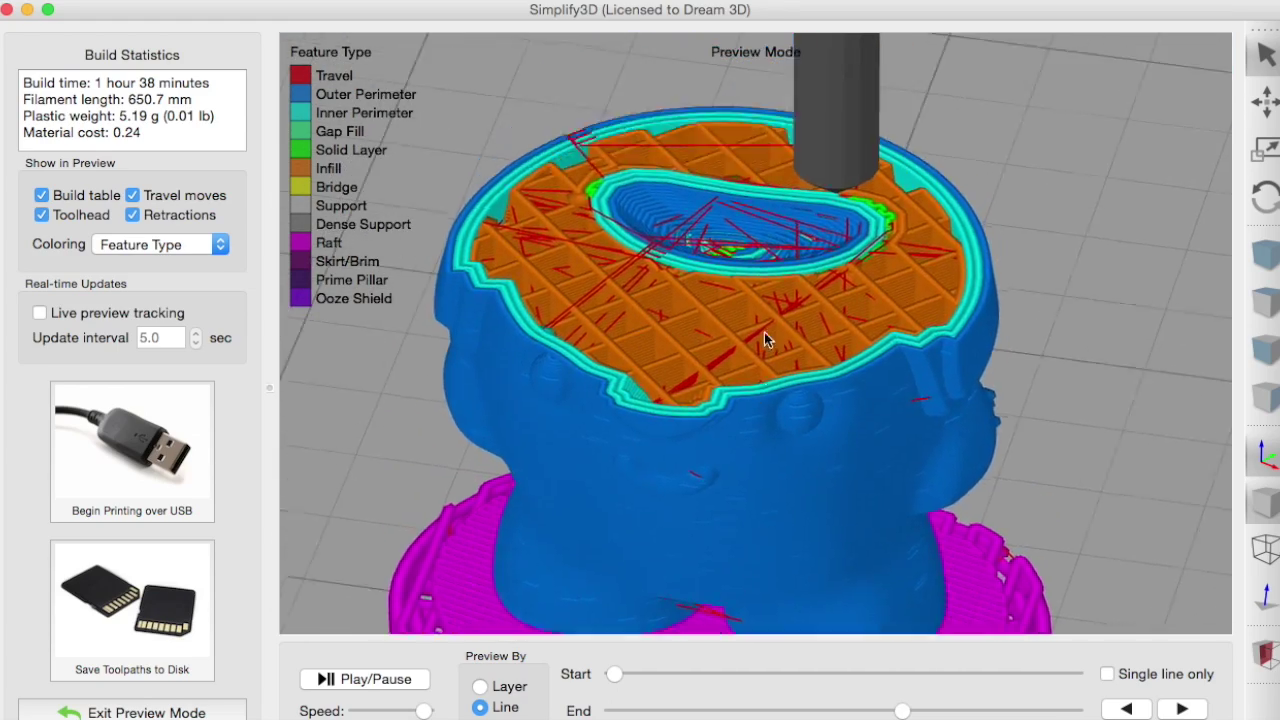
drag(764, 339, 397, 313)
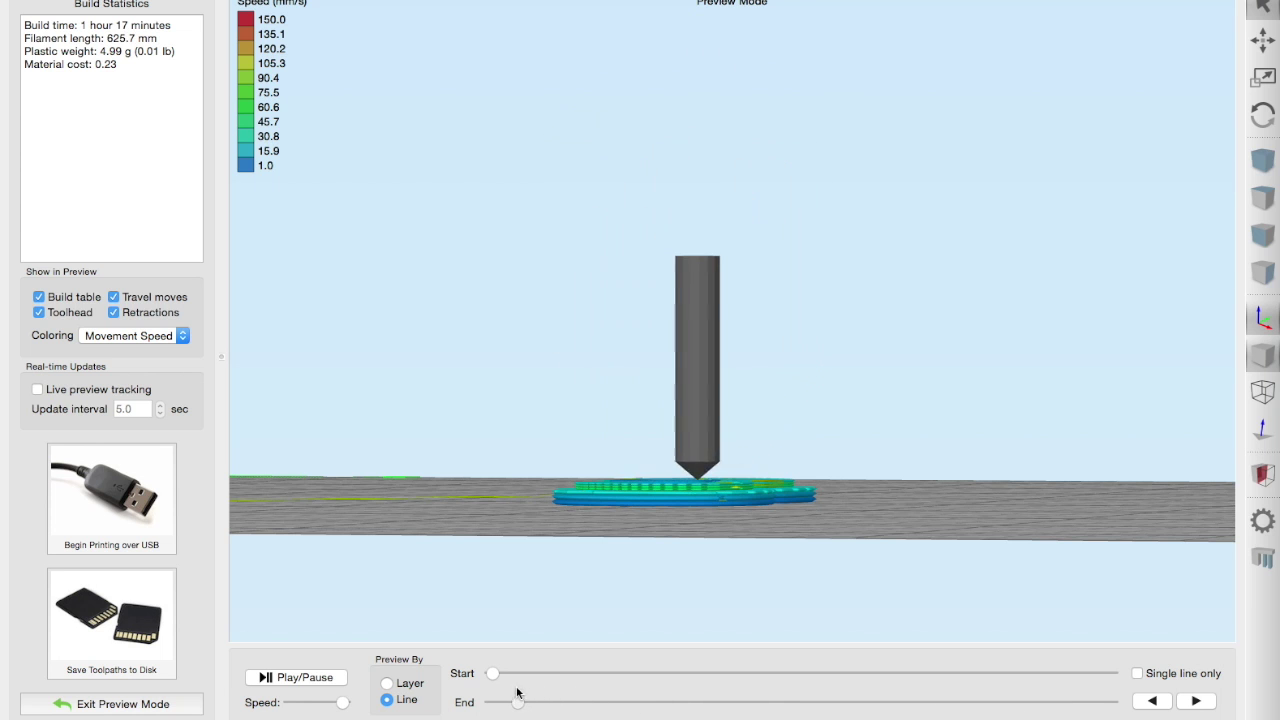
- Examine the figure's movement speeds at successive print stages, from the raft up through the body
scroll(716, 434, up, 6)
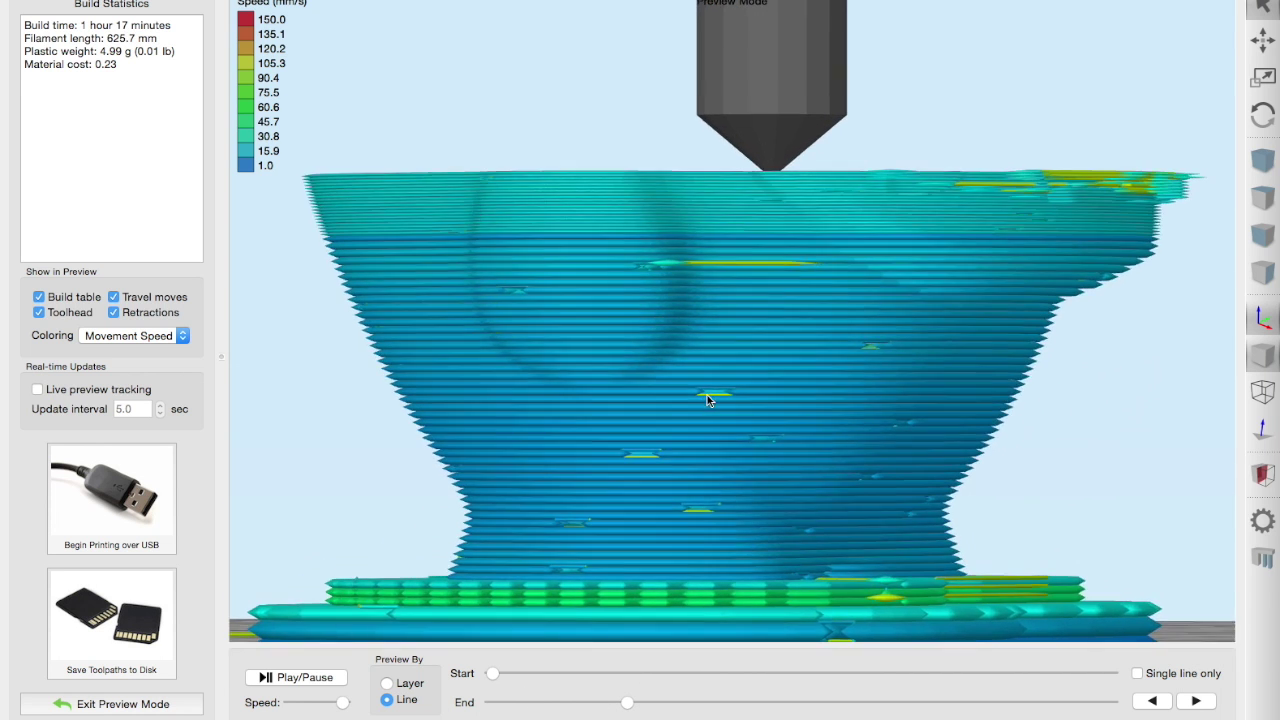
drag(707, 398, 1145, 444)
drag(635, 702, 637, 702)
drag(706, 482, 728, 575)
drag(770, 378, 766, 477)
right_drag(767, 380, 770, 495)
scroll(770, 494, down, 4)
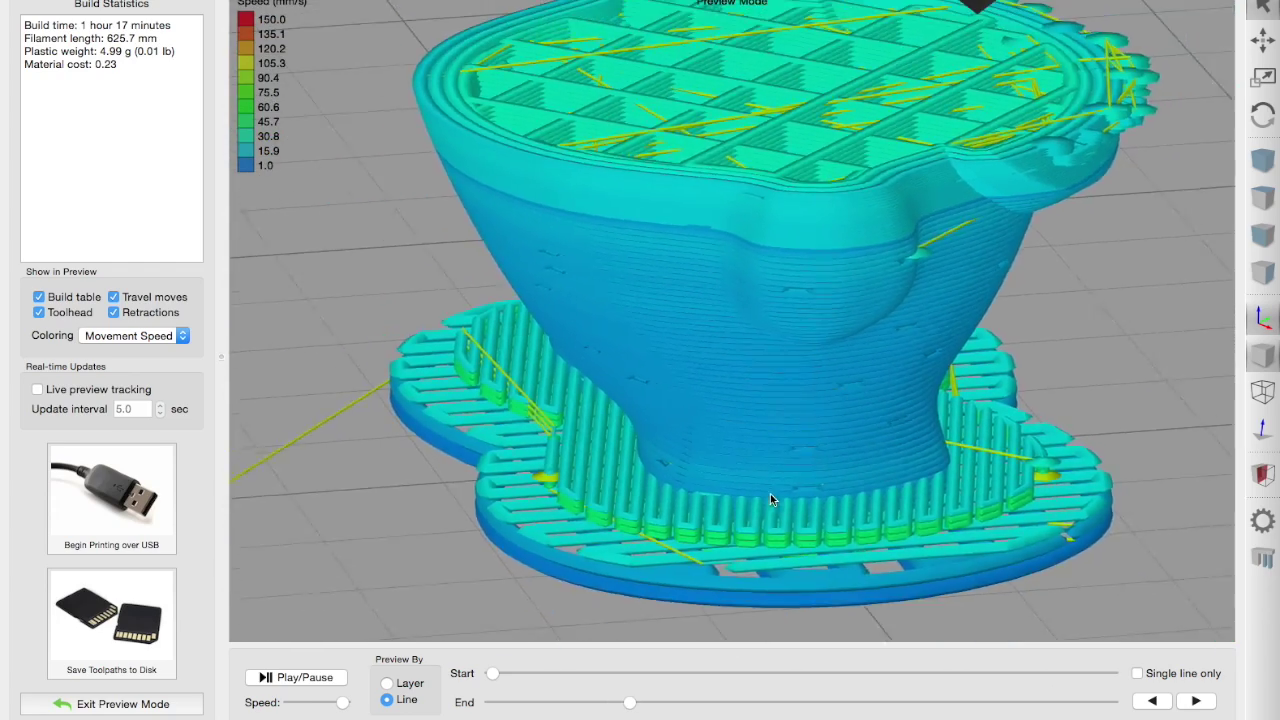
right_drag(790, 212, 795, 349)
drag(628, 703, 860, 703)
- Examine the two-figure toolpath preview, going back to its raft and first model layers
scroll(676, 494, down, 5)
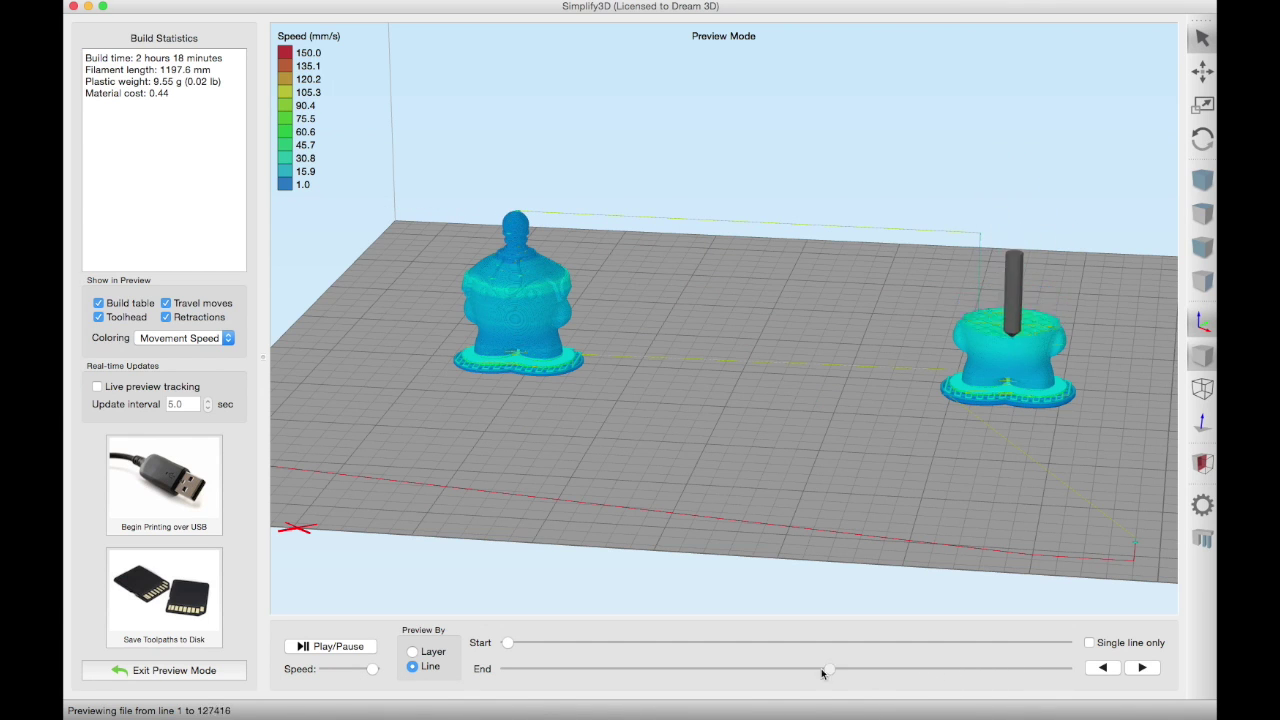
scroll(530, 378, up, 5)
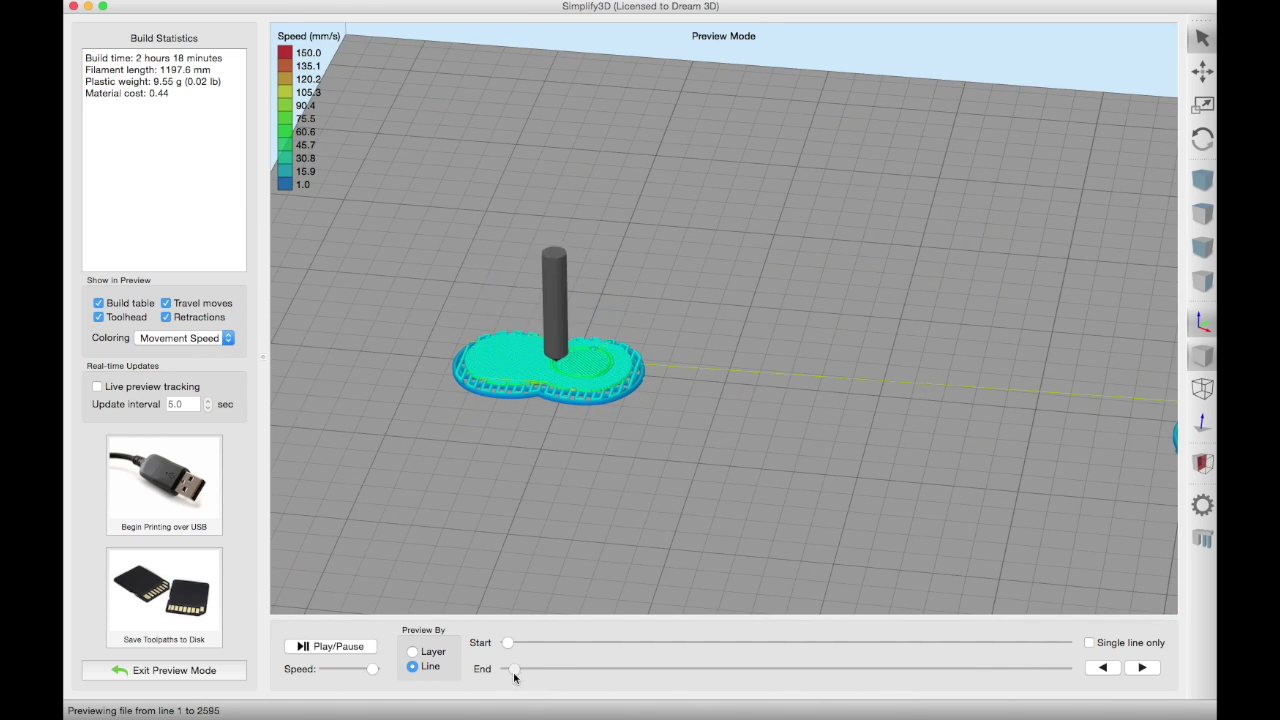
drag(831, 557, 691, 391)
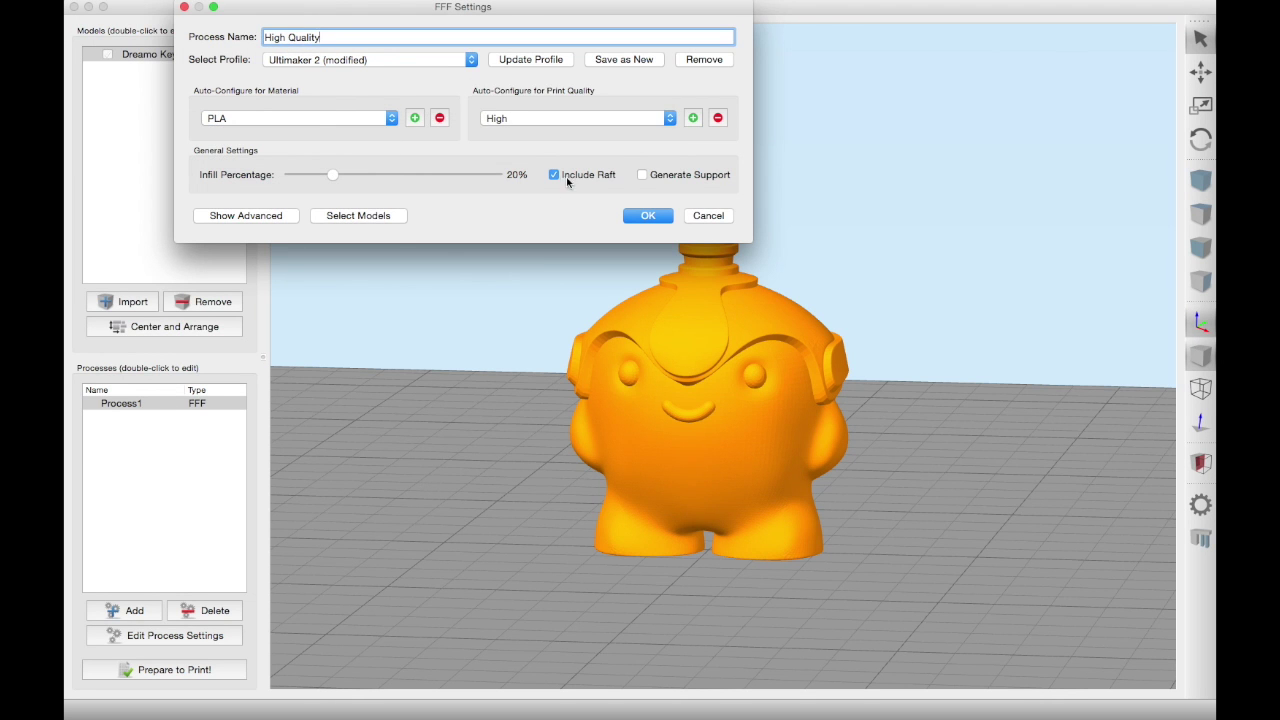
- Show the High Quality process's advanced settings and review every category from Extruder to Advanced
click(257, 217)
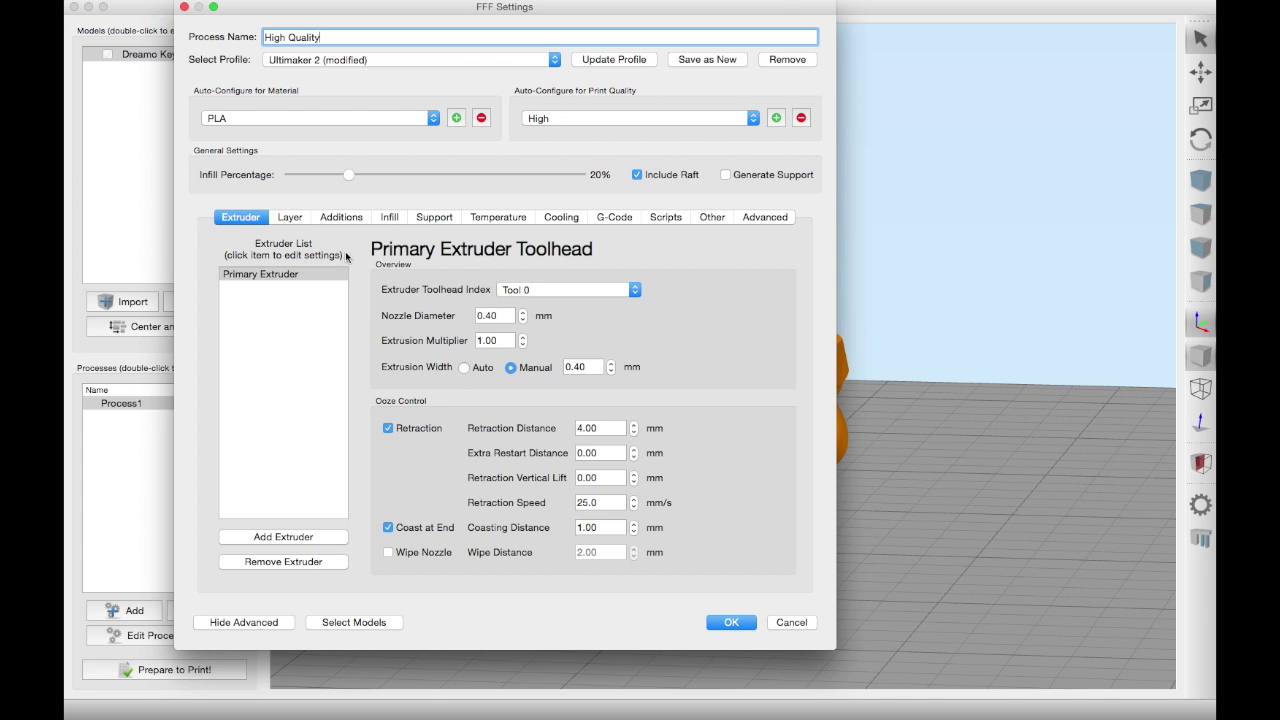
click(290, 217)
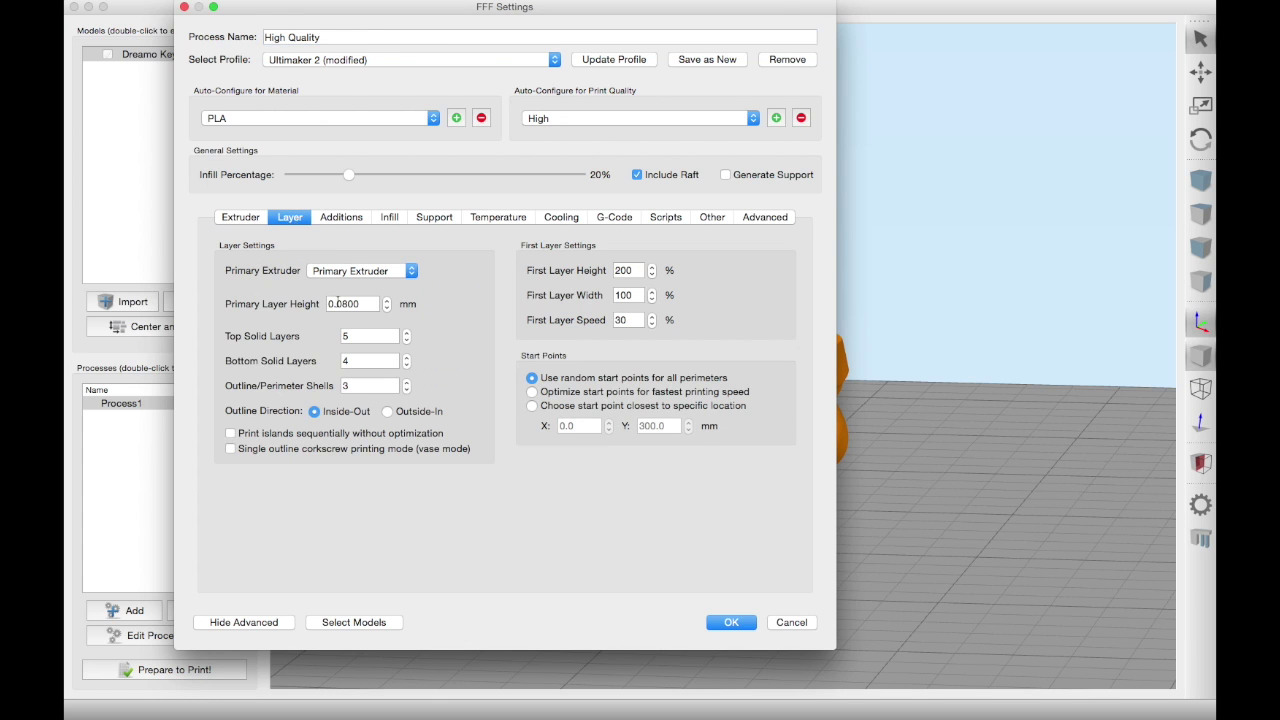
click(337, 218)
click(387, 218)
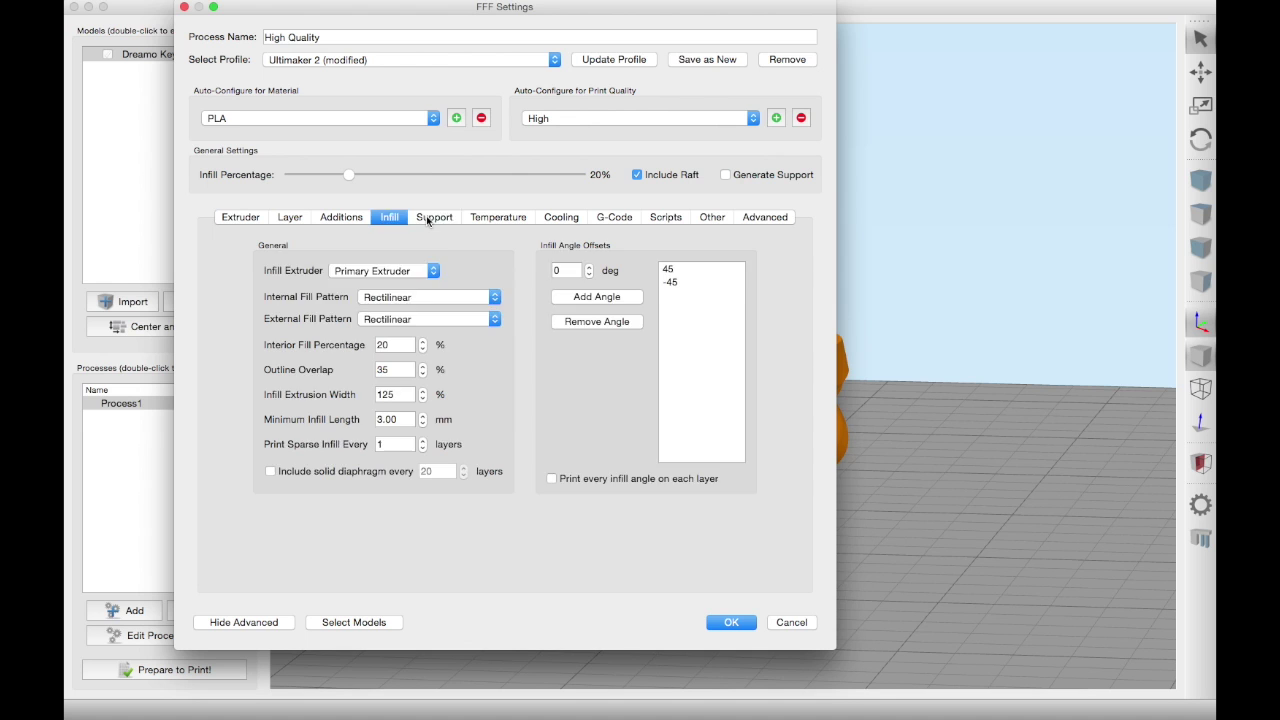
click(427, 218)
click(497, 219)
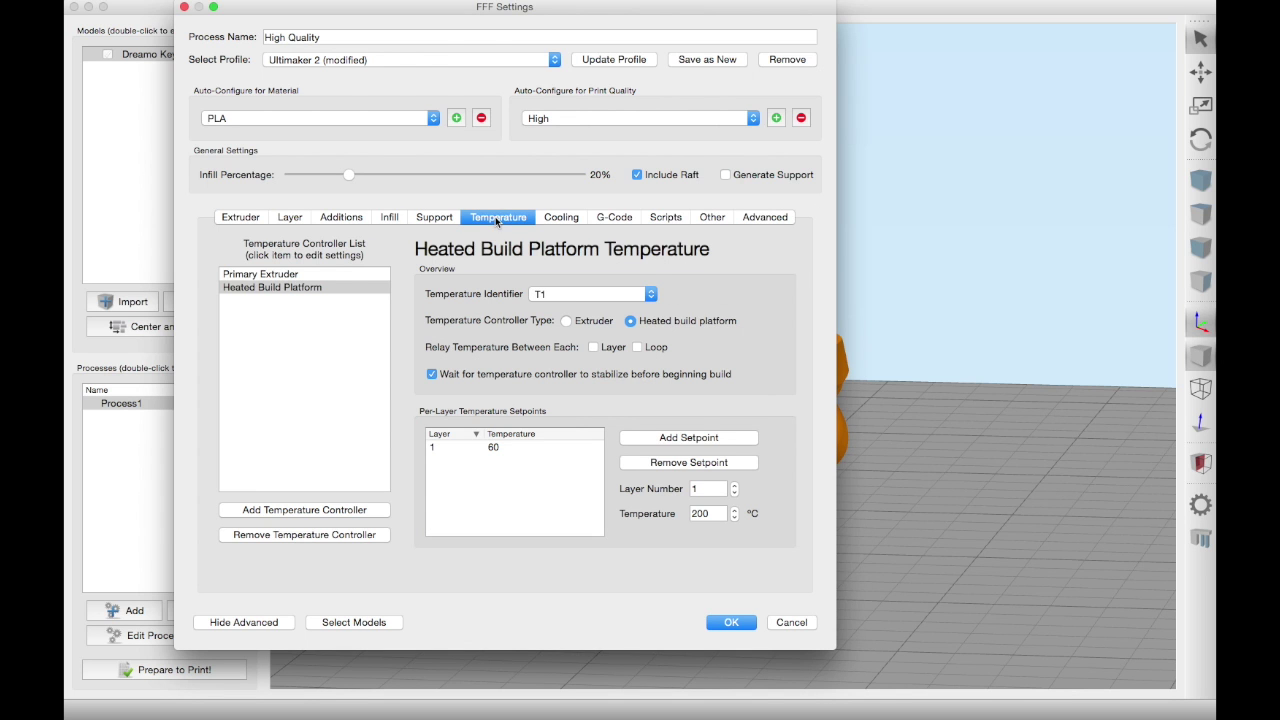
click(557, 220)
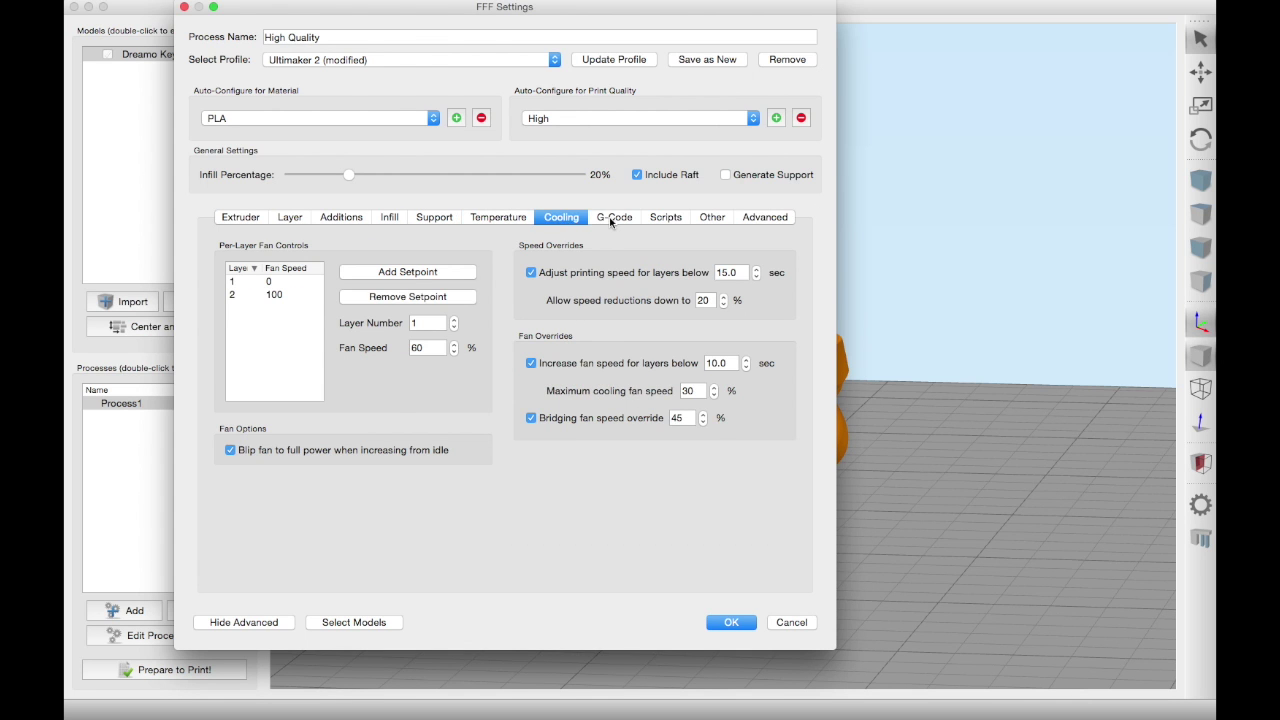
click(611, 220)
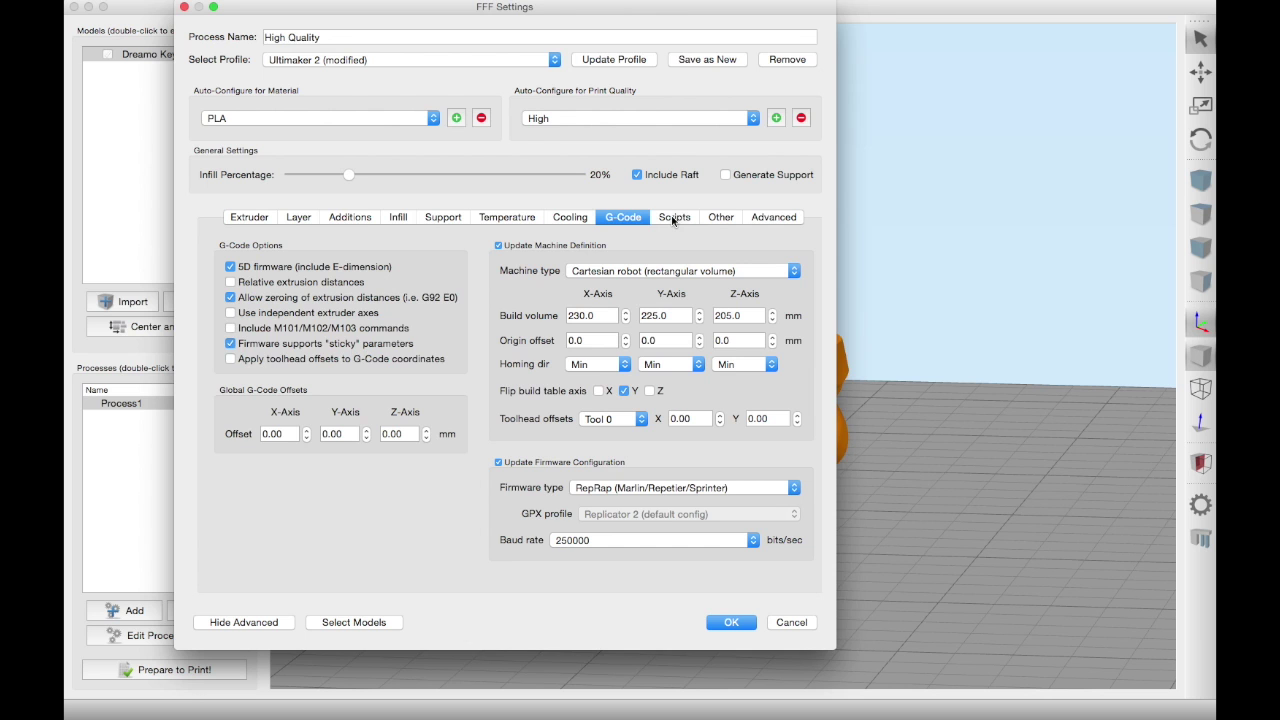
click(673, 218)
click(727, 217)
click(772, 218)
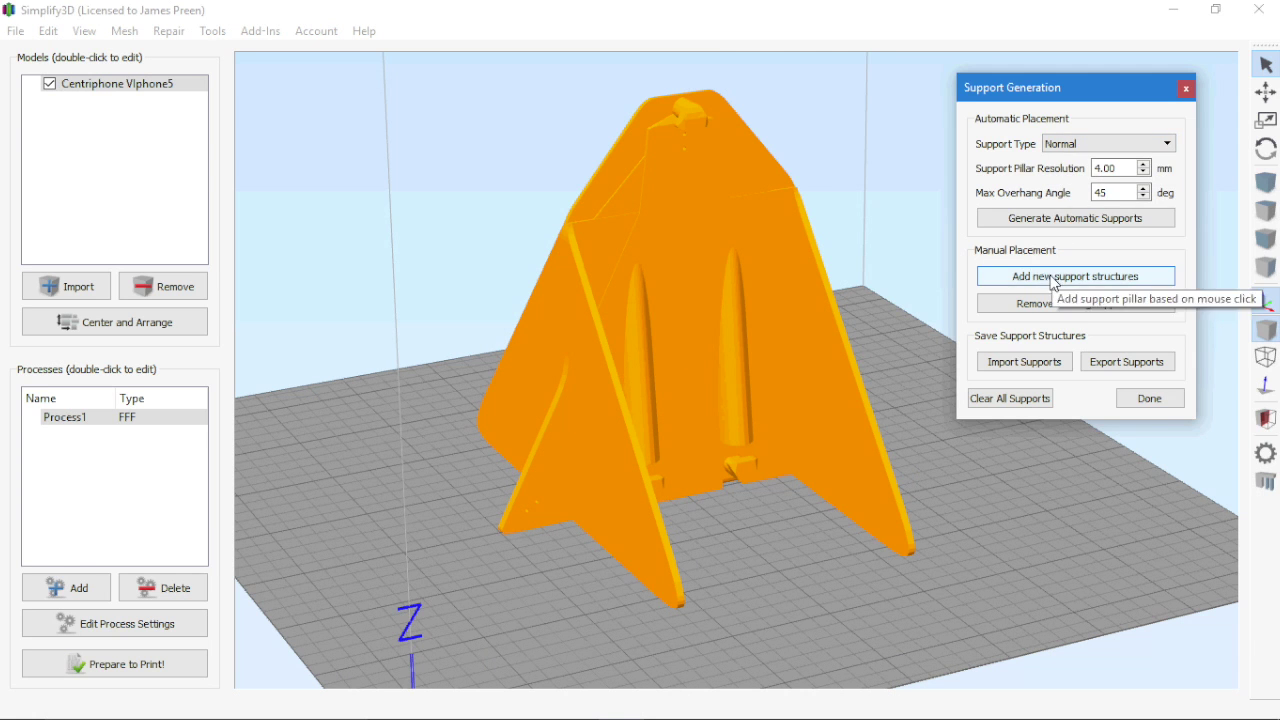
- Try a manual support pillar on the phone holder at 4 mm resolution, and remove it
click(692, 497)
scroll(706, 425, up, 4)
drag(708, 419, 1064, 408)
click(1010, 290)
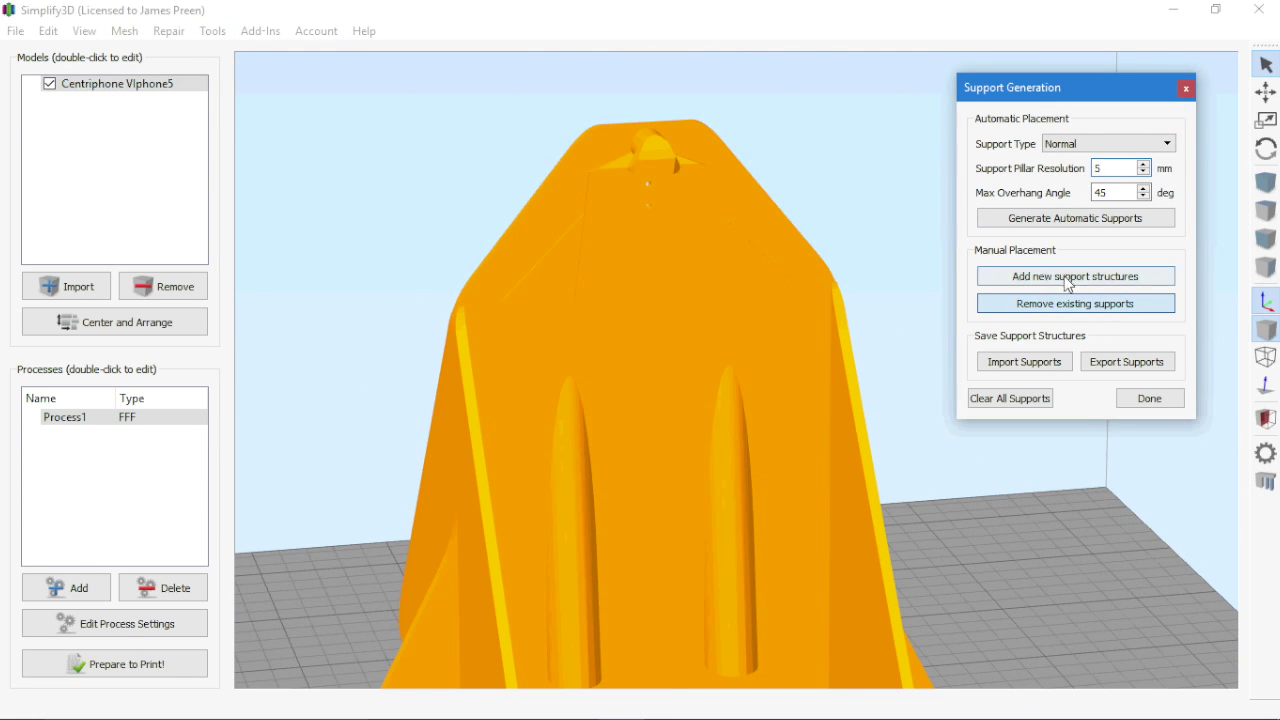
- Try a 5 mm manual support pillar beneath the holder's top hook, and remove it
click(1065, 277)
drag(720, 400, 700, 480)
scroll(706, 480, down, 4)
click(702, 578)
scroll(715, 520, down, 1)
click(1051, 283)
drag(560, 440, 900, 390)
scroll(720, 400, up, 4)
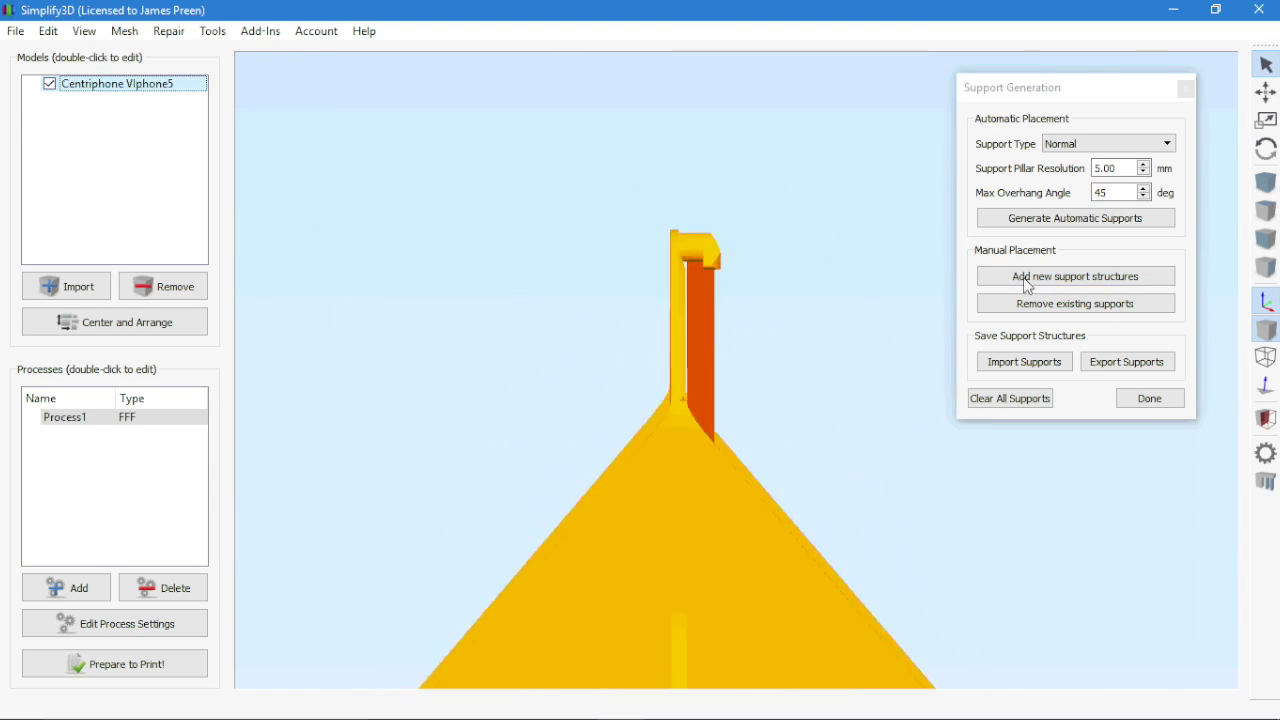
drag(920, 300, 831, 330)
click(1062, 303)
click(699, 430)
- Set the support pillar resolution to 6 mm and place a pillar beneath the top hook
click(1143, 164)
click(1070, 278)
drag(800, 420, 880, 520)
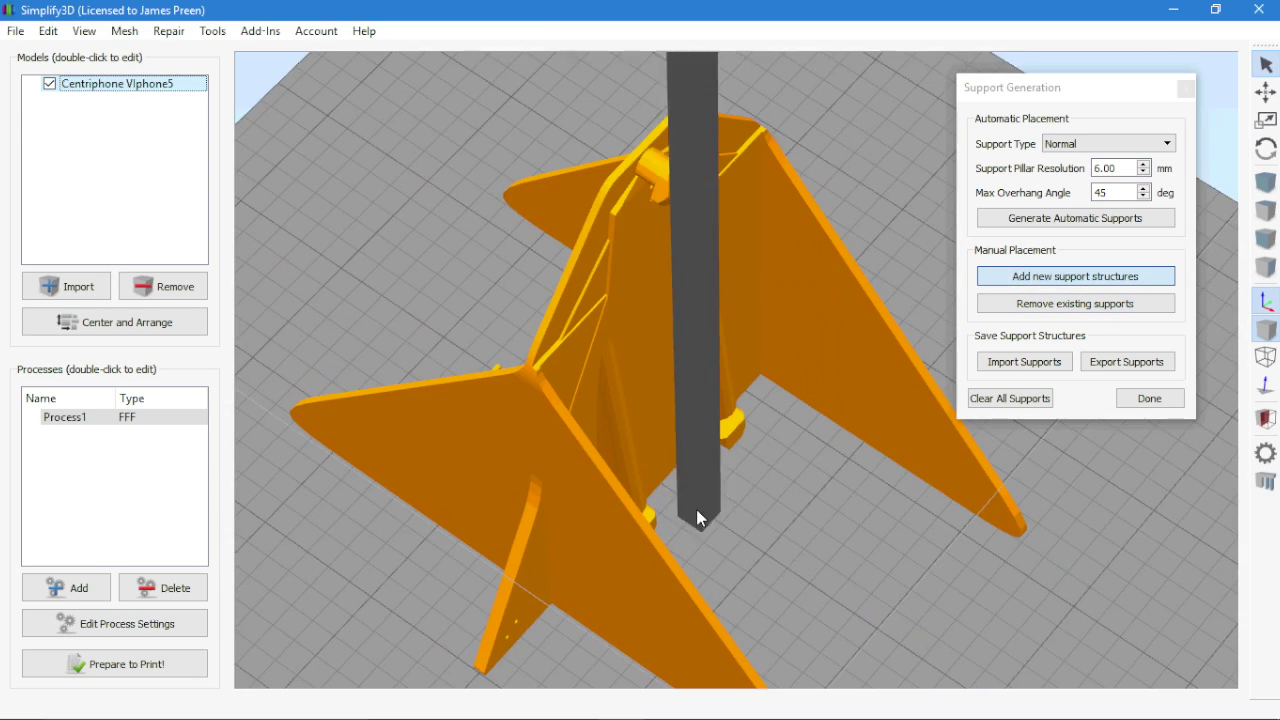
click(665, 492)
drag(850, 480, 943, 394)
- Extend the support beneath the top hook with another 6 mm pillar
click(1068, 277)
drag(860, 330, 931, 235)
scroll(900, 300, up, 2)
click(1068, 277)
drag(860, 420, 795, 370)
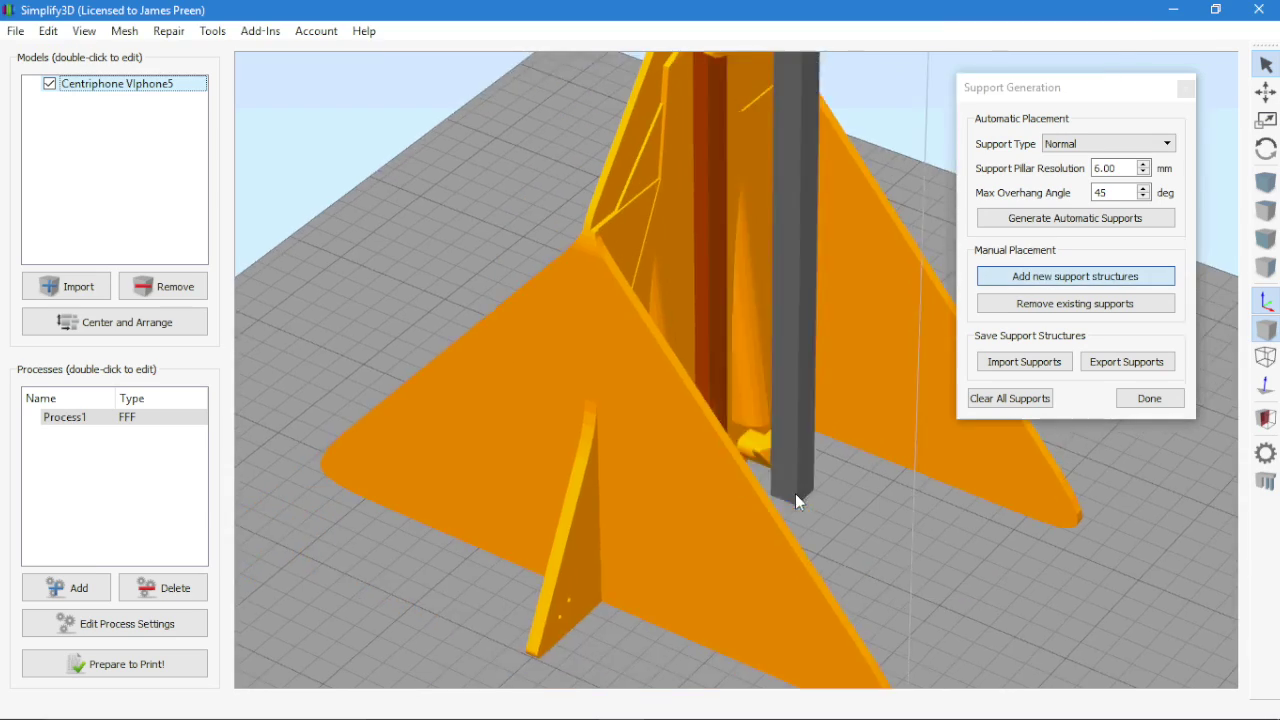
drag(795, 493, 760, 560)
click(723, 428)
click(1084, 283)
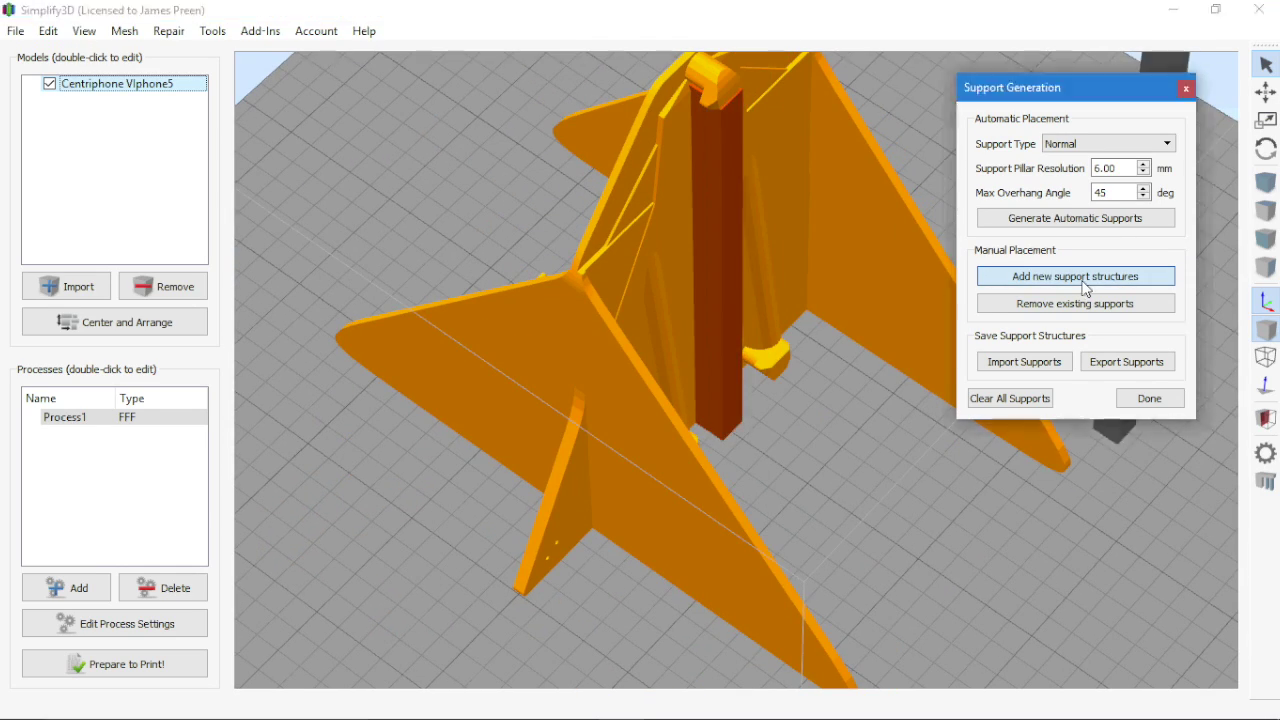
- Place 6 mm supports in the two slots at the base, below the lower clips
drag(850, 460, 766, 420)
scroll(766, 420, down, 5)
scroll(737, 426, up, 8)
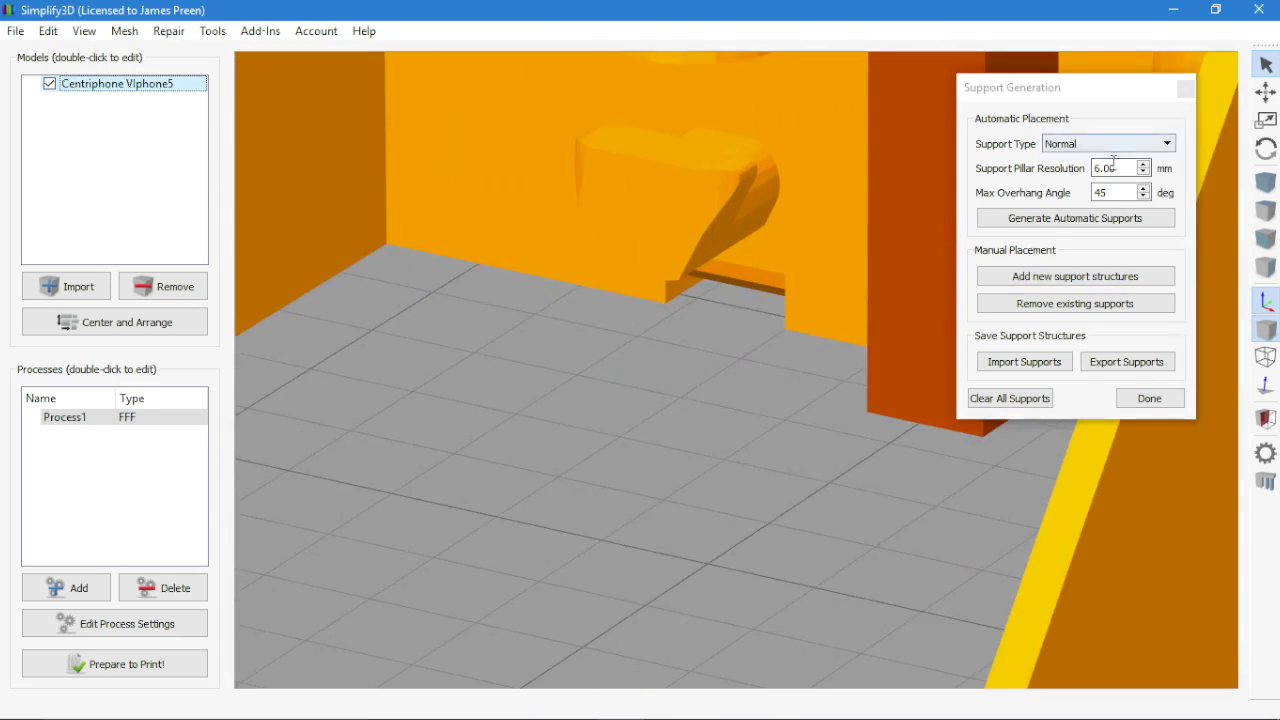
click(1075, 276)
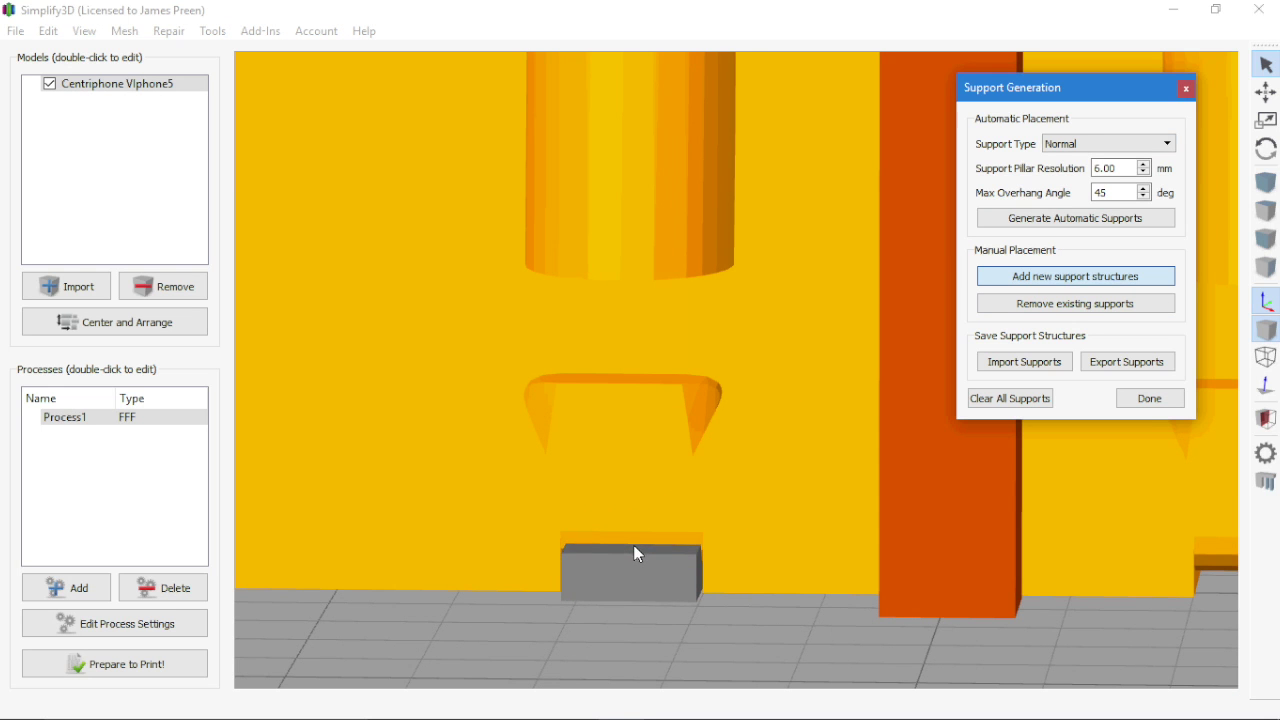
click(633, 544)
middle_drag(1180, 590, 740, 458)
click(744, 442)
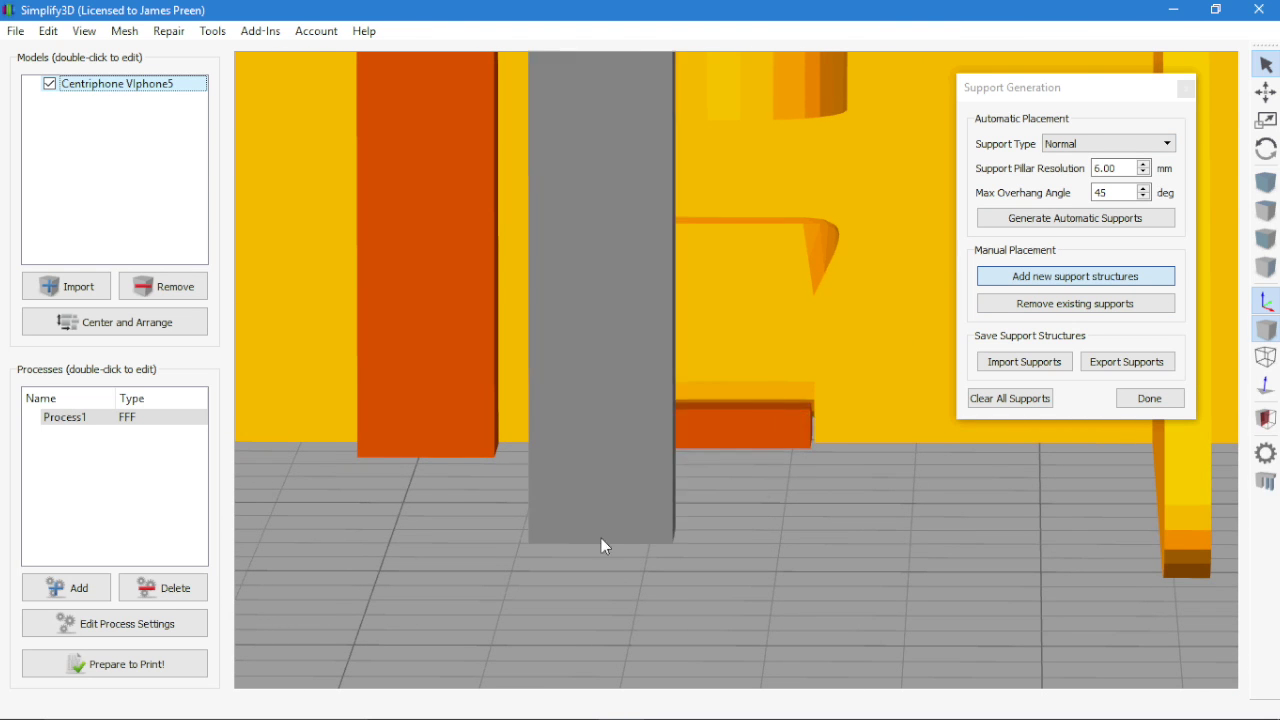
- Add 6 mm support pillars beneath the protruding front of both lower clips
drag(601, 538, 940, 598)
scroll(840, 504, up, 4)
drag(840, 504, 244, 578)
middle_drag(244, 578, 365, 582)
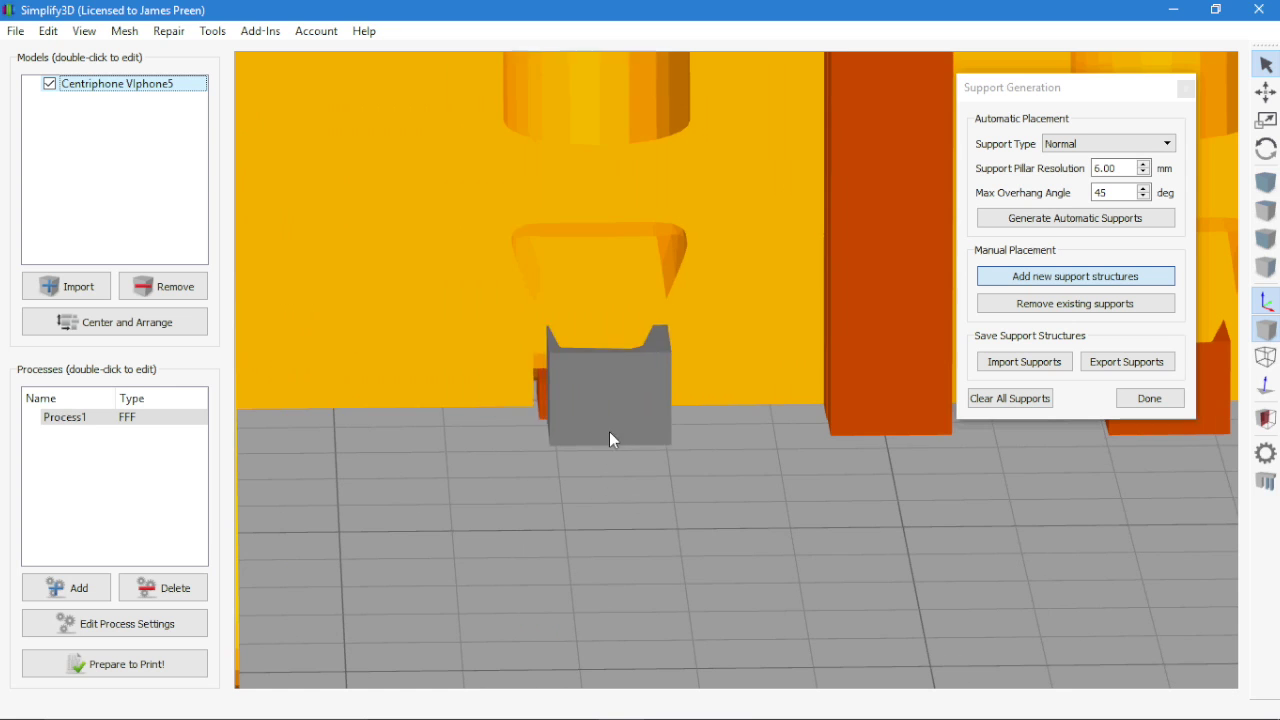
click(604, 431)
- Set the support pillar resolution to 4 mm and place a pillar between each rod's lower end and its clip
scroll(732, 569, down, 5)
click(1075, 276)
drag(520, 385, 649, 346)
scroll(649, 346, up, 2)
drag(780, 346, 760, 320)
click(1075, 276)
middle_drag(571, 344, 582, 421)
drag(582, 421, 730, 528)
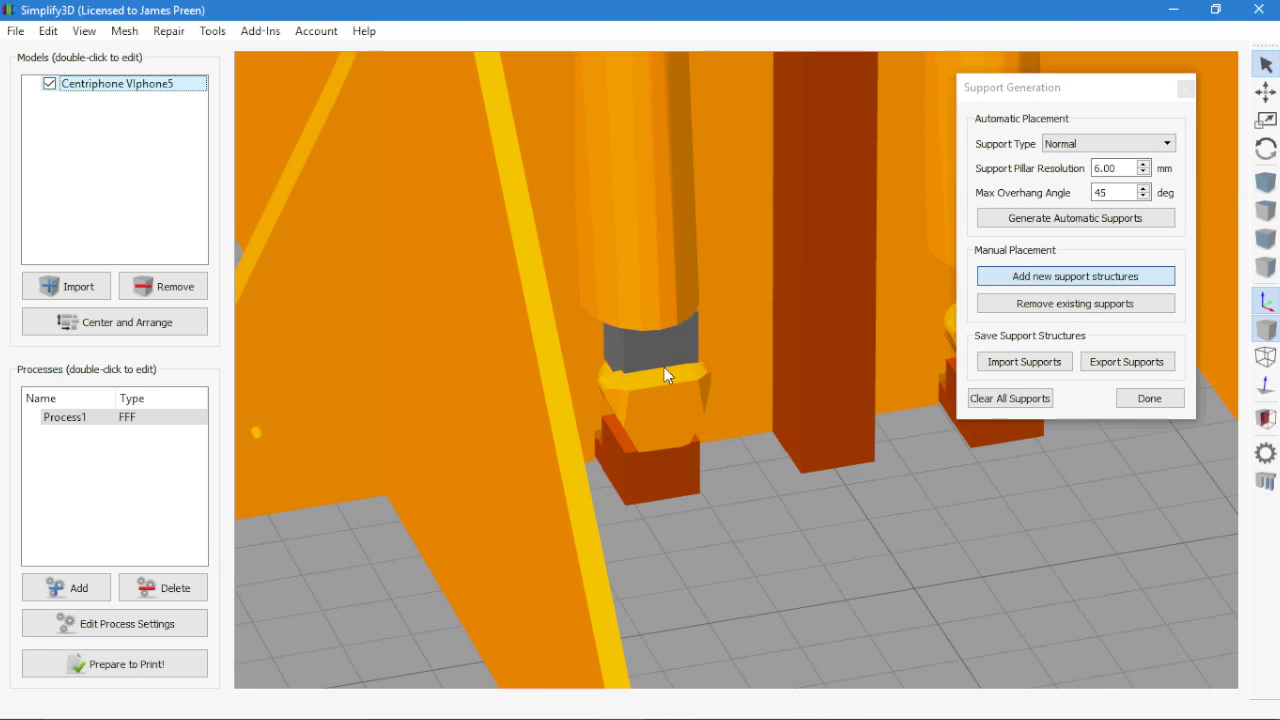
click(1075, 276)
drag(1120, 168, 1061, 169)
click(640, 368)
middle_drag(896, 358, 602, 361)
click(692, 316)
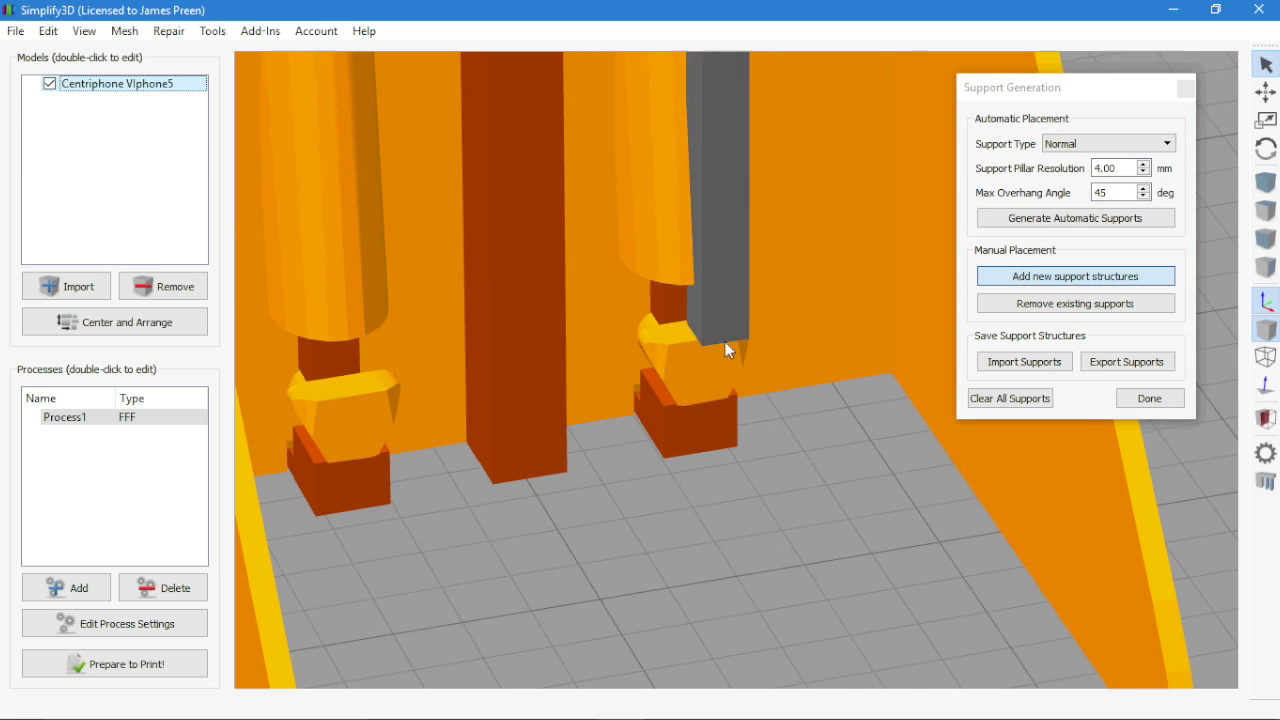
- Set the support pillar resolution to 3 mm and widen the support under the left rod with extra pillars
click(1075, 276)
drag(1120, 168, 1088, 174)
text(3)
click(1056, 275)
middle_drag(471, 416, 631, 379)
drag(631, 379, 470, 305)
middle_drag(398, 366, 602, 367)
scroll(602, 367, up, 4)
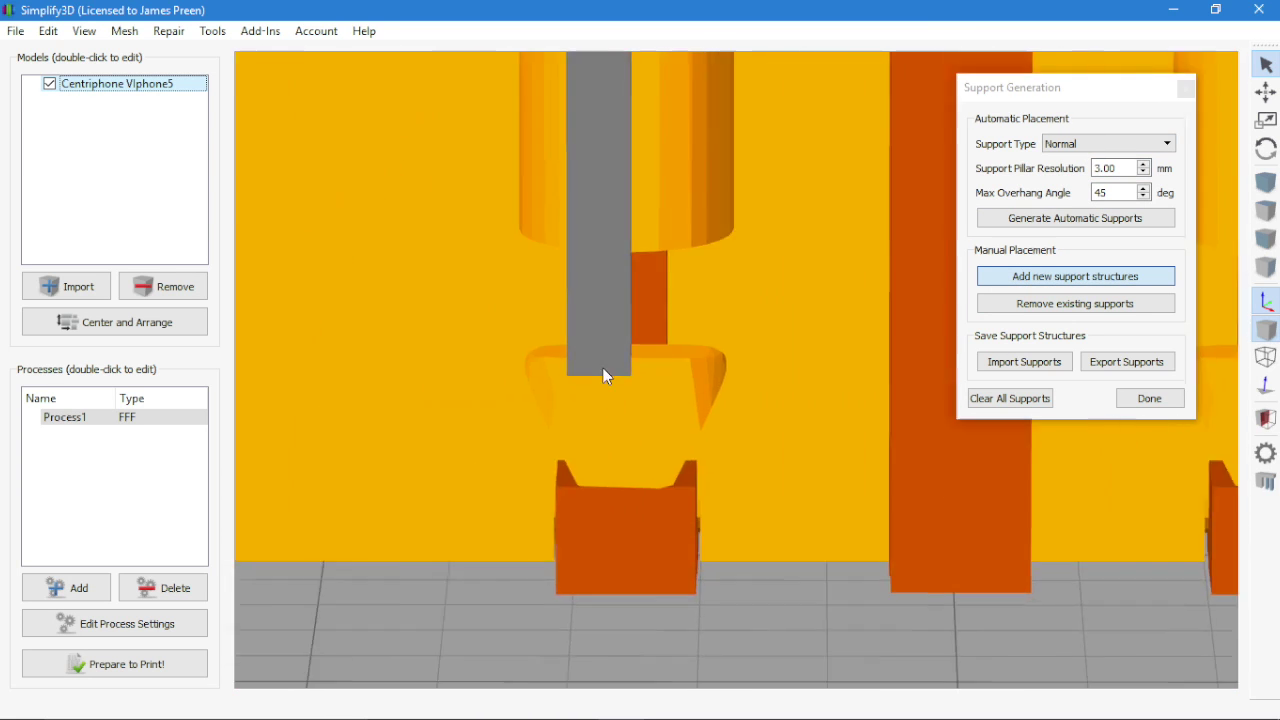
drag(602, 367, 590, 445)
middle_drag(590, 445, 679, 287)
click(677, 287)
- Widen the support under the right rod with additional 3 mm pillars
drag(831, 363, 598, 362)
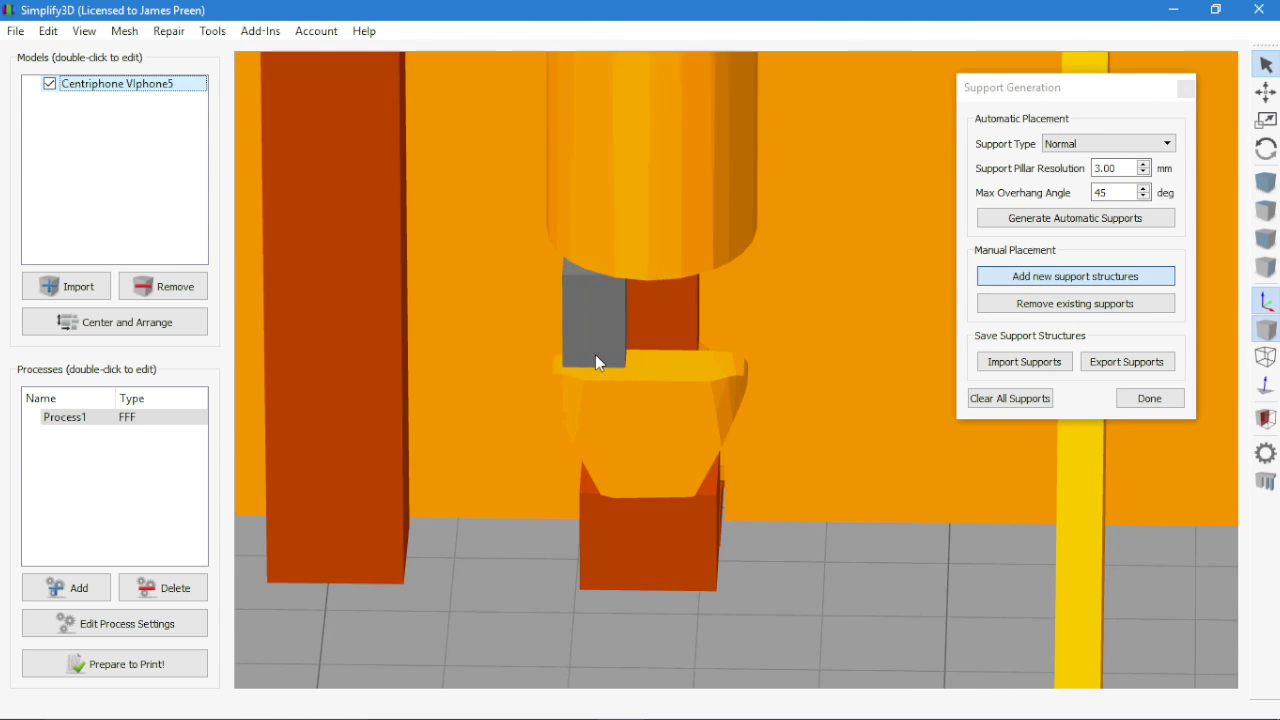
click(703, 357)
click(648, 358)
- Finish the manual support placement and check all supports on the holder
scroll(697, 402, down, 5)
click(1057, 278)
click(1149, 398)
scroll(690, 415, down, 5)
middle_drag(688, 417, 714, 511)
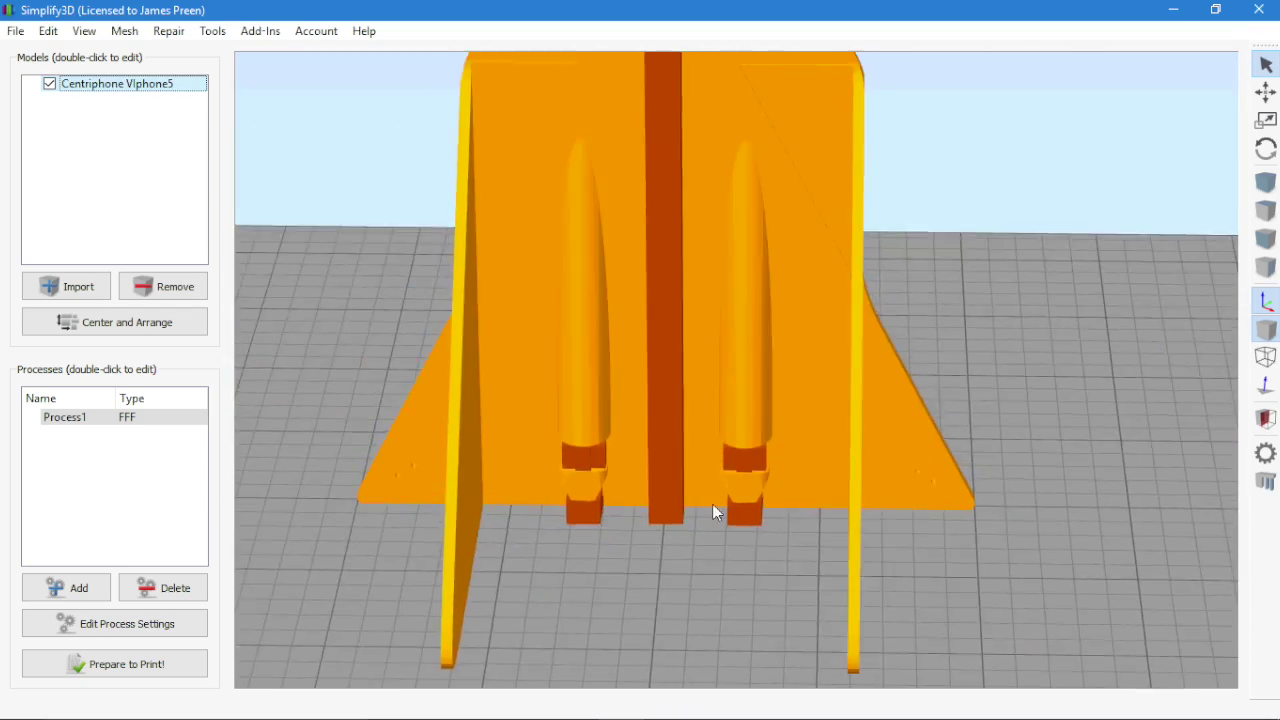